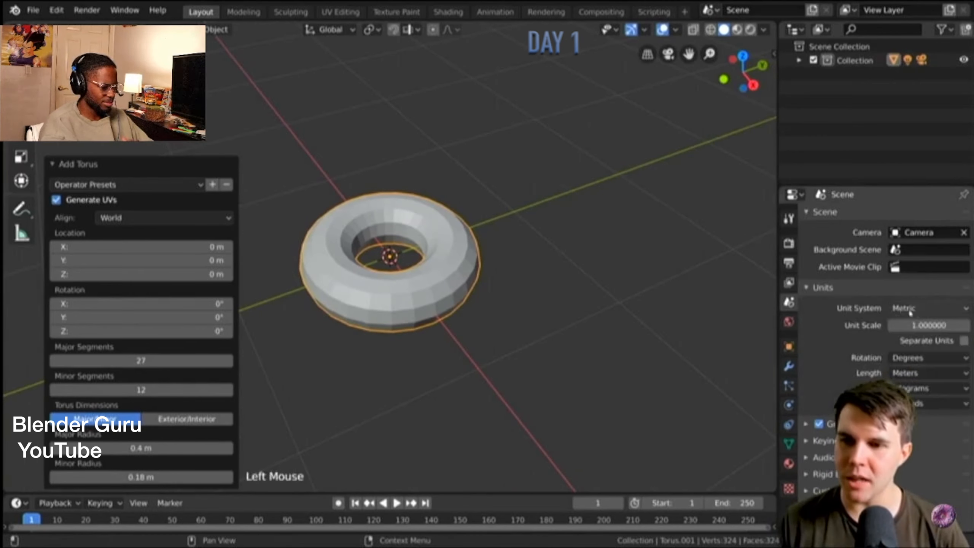
click(911, 310)
click(911, 365)
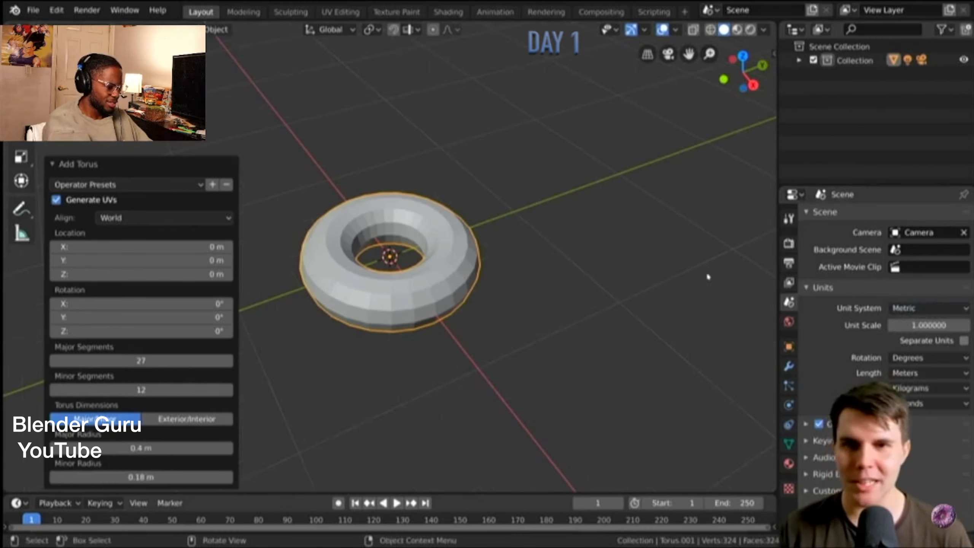
key(Left)
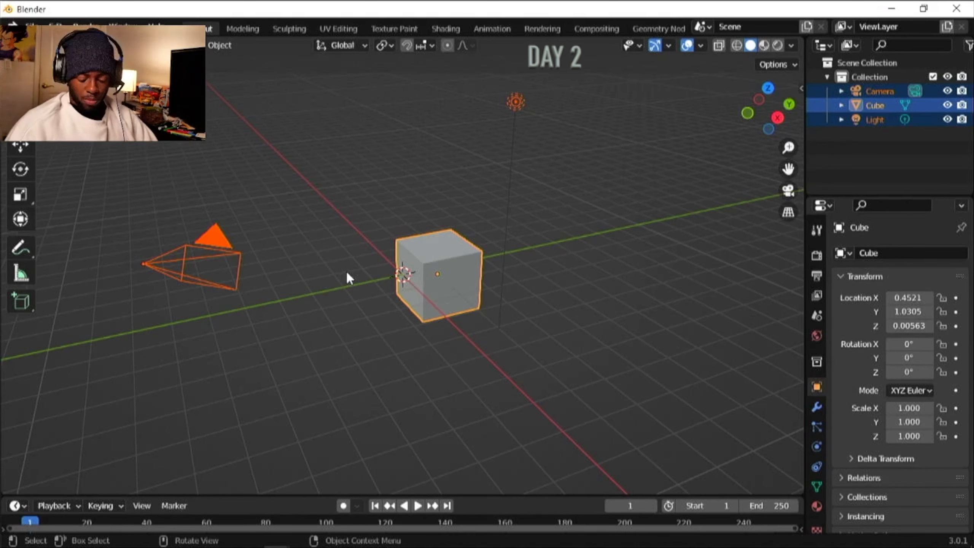
- Delete the default cube and add a torus mesh at the world origin
click(414, 269)
key(Delete)
key(shift+a)
mouse_move(239, 257)
click(361, 342)
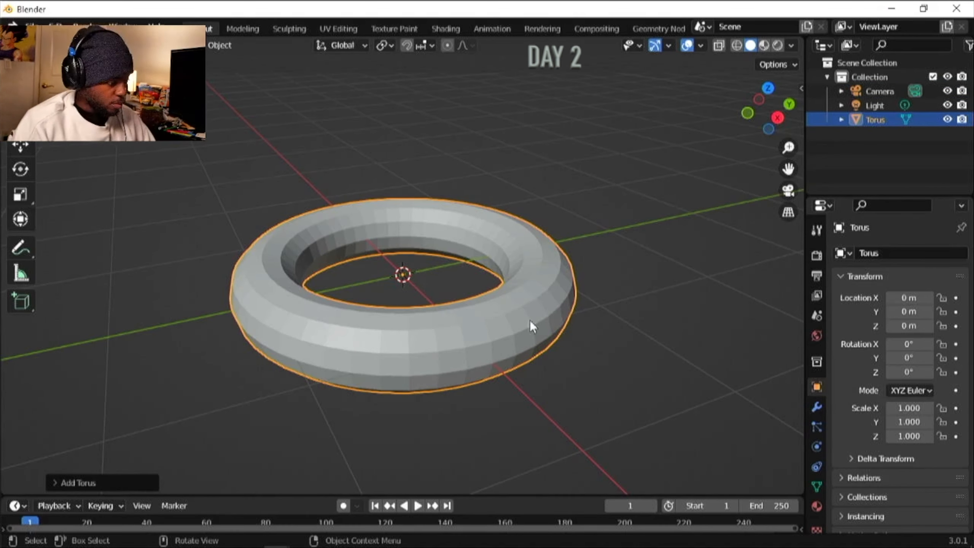
scroll(814, 472, down, 5)
click(863, 491)
scroll(921, 399, up, 8)
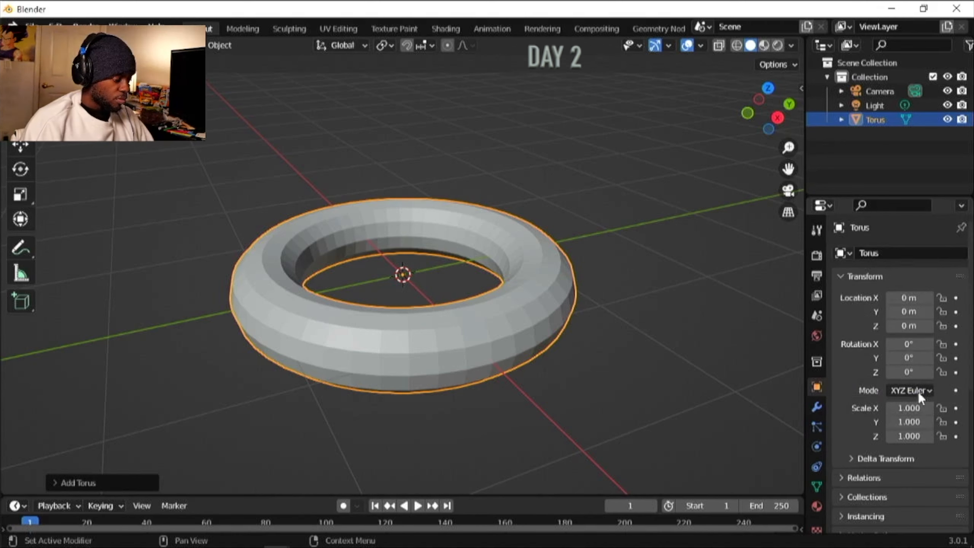
drag(914, 408, 959, 408)
key(ctrl+z)
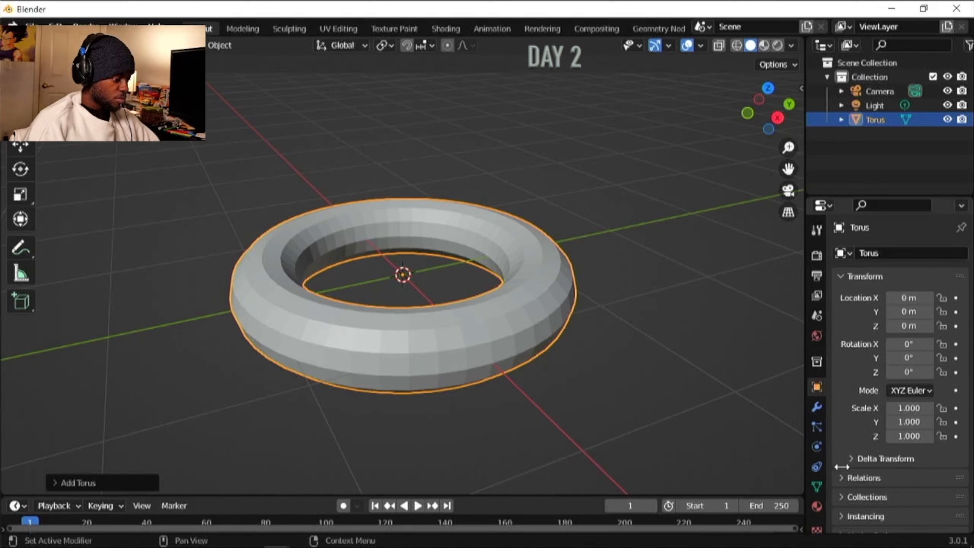
scroll(836, 461, down, 2)
- Set the new torus's major segments to 256 in its creation settings
click(78, 483)
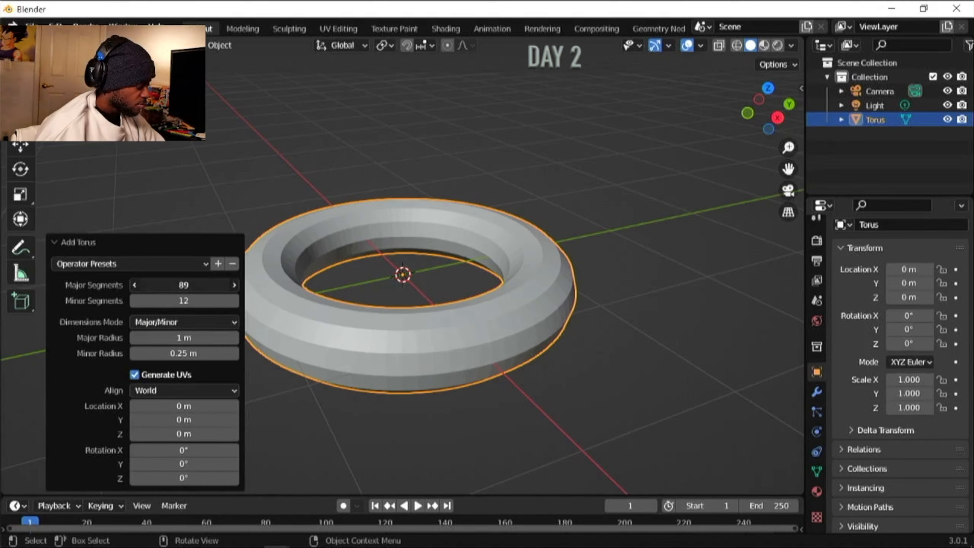
click(201, 322)
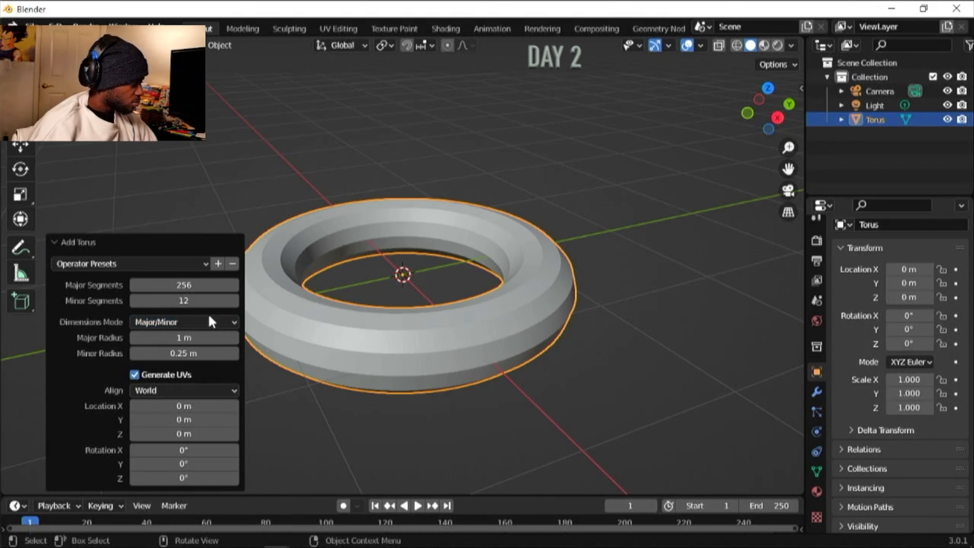
click(251, 349)
click(267, 322)
right_click(267, 322)
scroll(623, 329, up, 1)
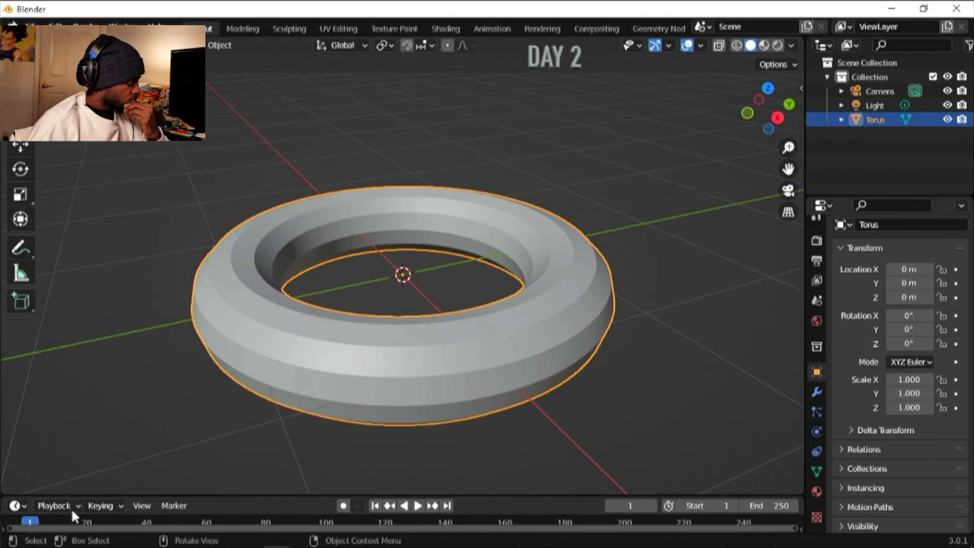
- Search the object's properties for "add" and clear the search text
click(905, 204)
text(add)
key(BackSpace)
key(BackSpace)
key(BackSpace)
click(33, 26)
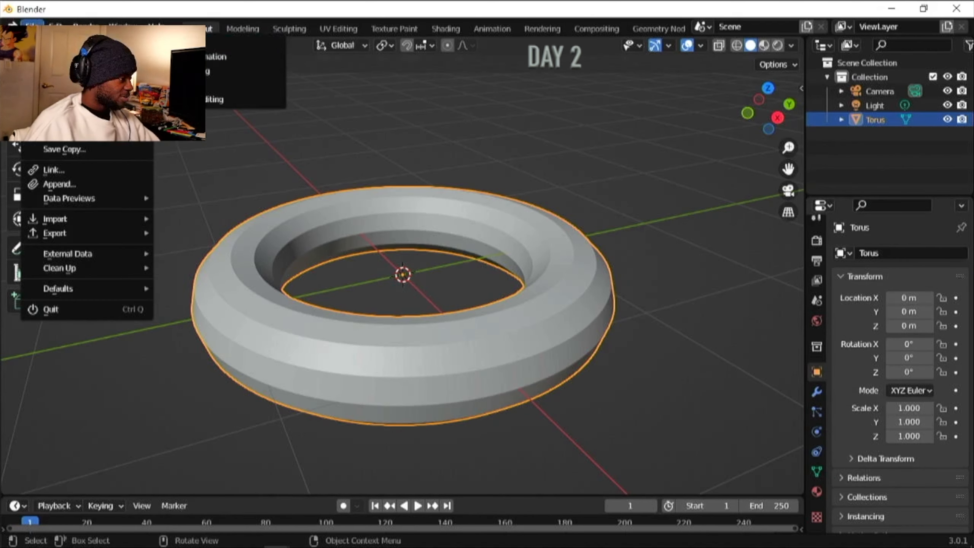
- Delete the 256-segment torus and add a fresh torus with default settings
click(180, 42)
key(Delete)
key(shift+a)
click(400, 287)
scroll(401, 287, up, 8)
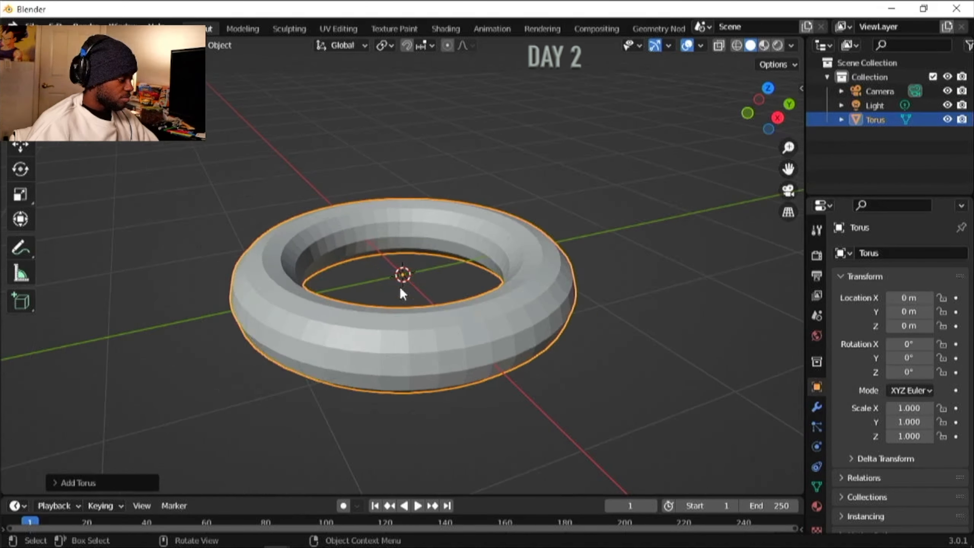
click(186, 380)
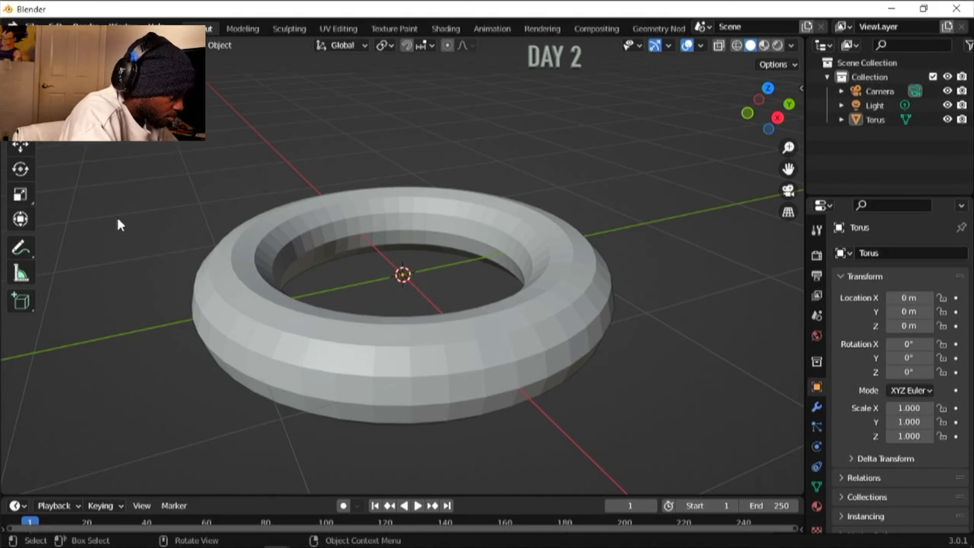
key(shift+F9)
click(32, 26)
click(181, 42)
click(484, 311)
- Replace the default torus with a new one of 0.92 m major radius and 0.62 m minor radius
click(421, 264)
key(Delete)
key(shift+a)
click(360, 269)
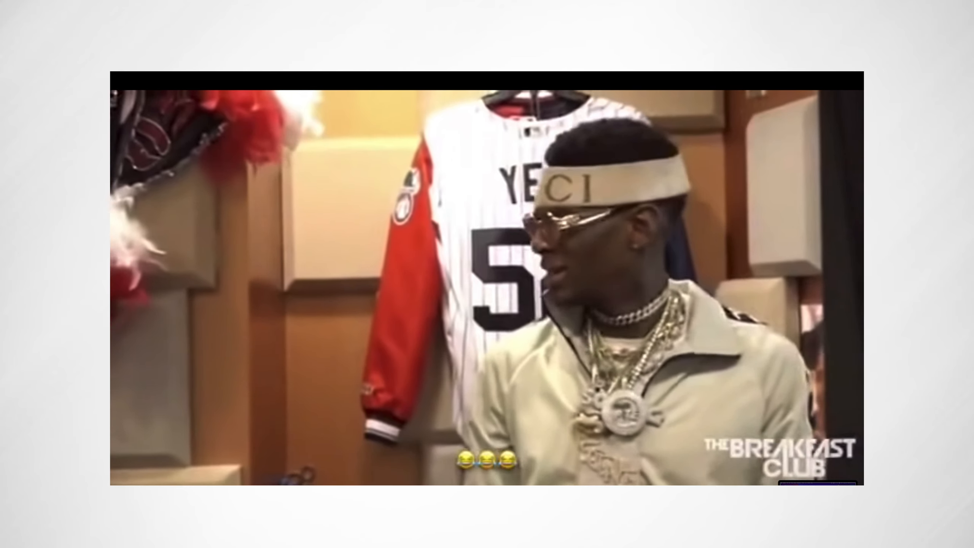
click(213, 352)
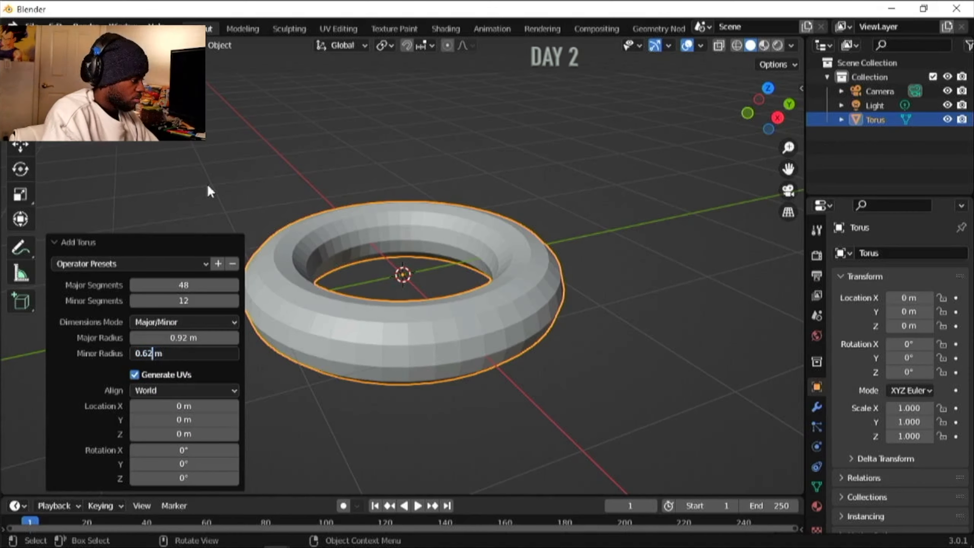
key(Return)
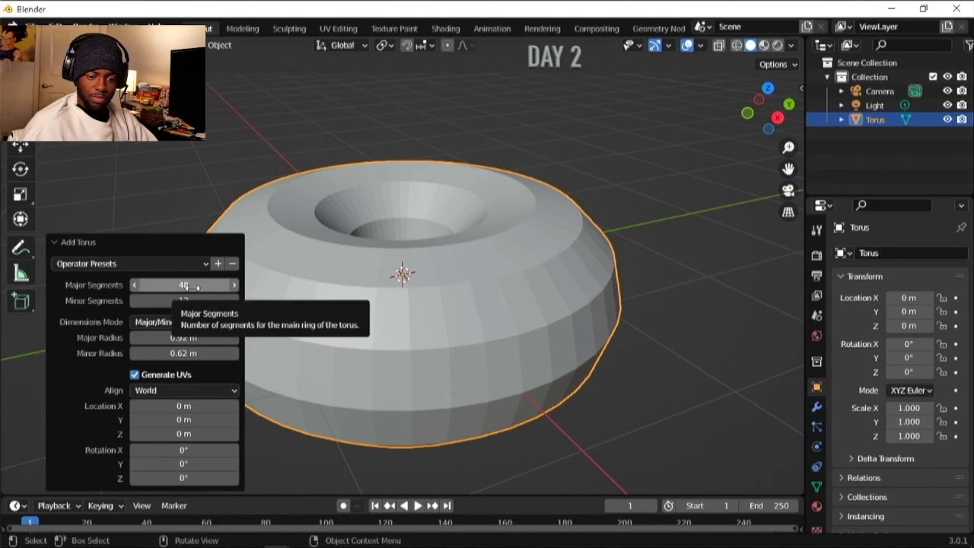
- Lower the thick torus's major segment count and deselect the torus
drag(186, 286, 168, 286)
click(32, 26)
click(180, 42)
click(515, 312)
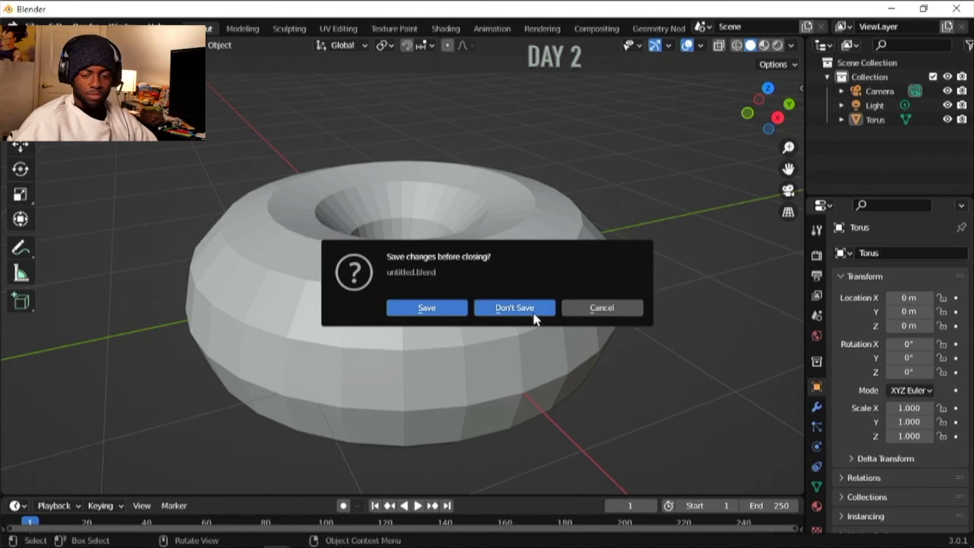
- Delete the coarse torus and add another torus mesh in its place
click(474, 307)
key(shift+a)
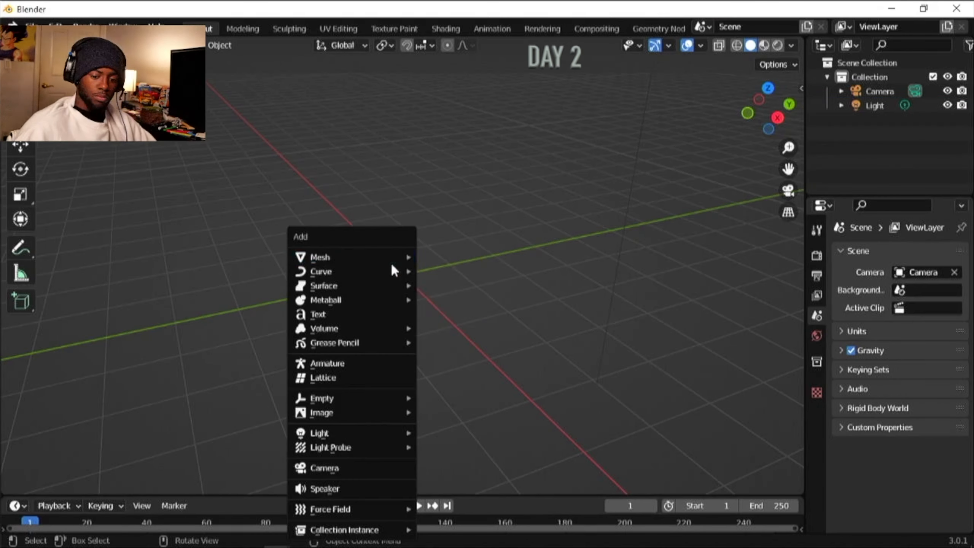
click(442, 336)
- Set the torus to 40 major segments, 16 minor segments, 0.92 m major radius and 0.62 m minor radius
click(63, 484)
click(192, 302)
text(16)
click(179, 338)
text(0.92)
click(196, 354)
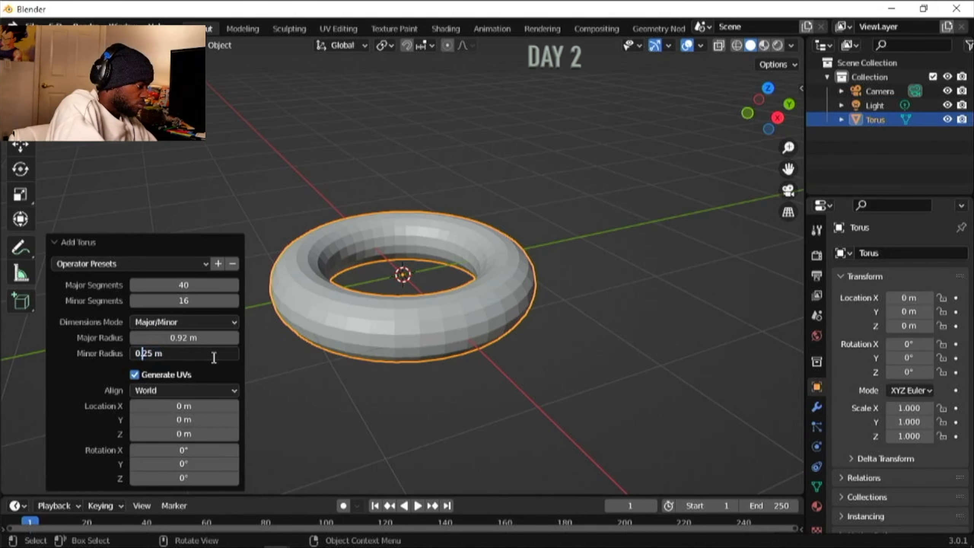
text(0.62)
click(56, 241)
- Set the torus's X and Y dimensions to 0.1 m in its transform settings
click(802, 88)
click(758, 311)
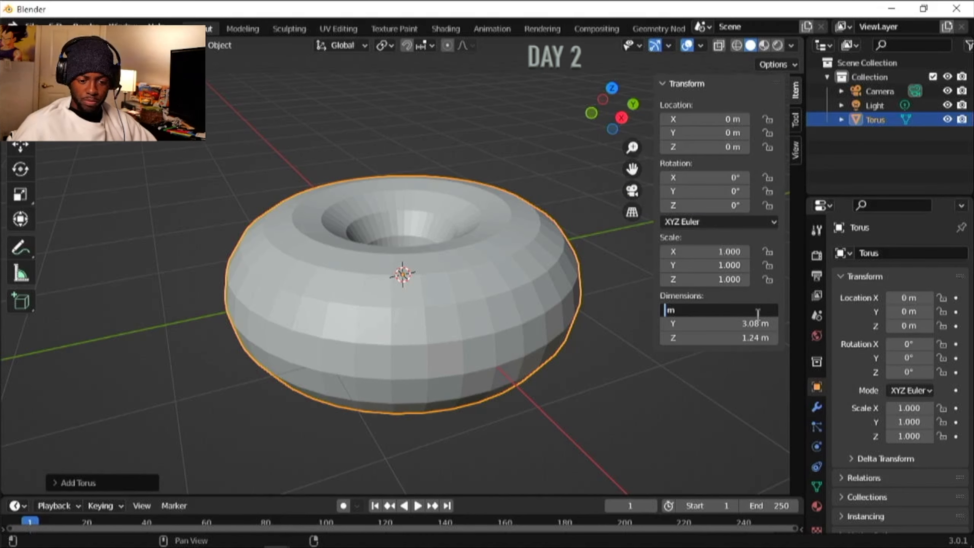
text(0.1)
key(Return)
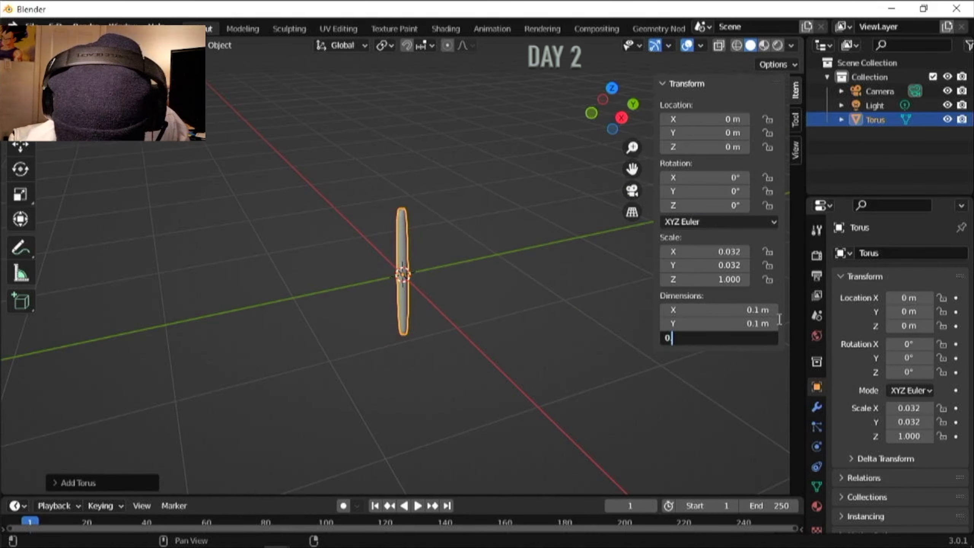
- Restore the torus's X, Y and Z scale to 1
click(729, 253)
text(1)
key(Return)
click(729, 266)
text(1)
click(723, 280)
text(1)
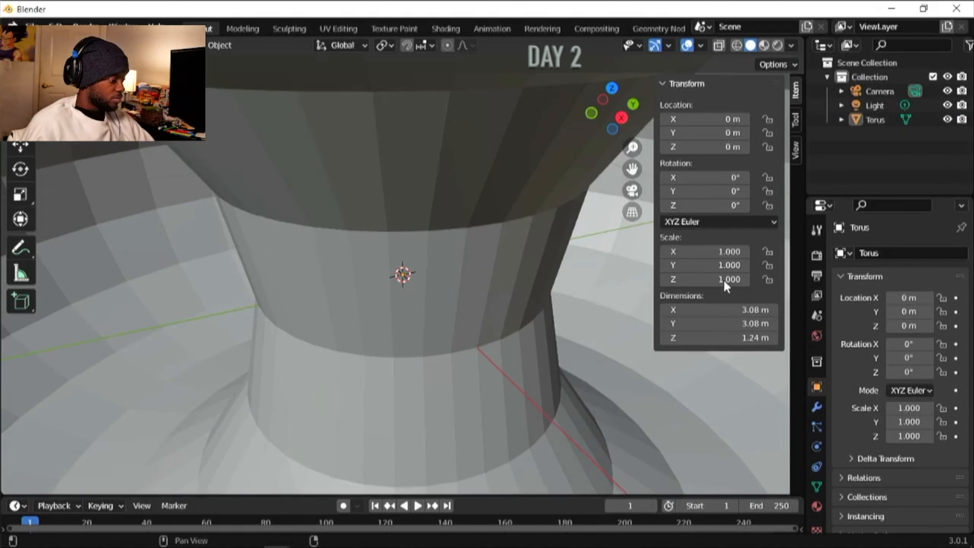
- Add a Subdivision Surface modifier to the torus and set its viewport level to 2
scroll(448, 259, down, 7)
click(817, 407)
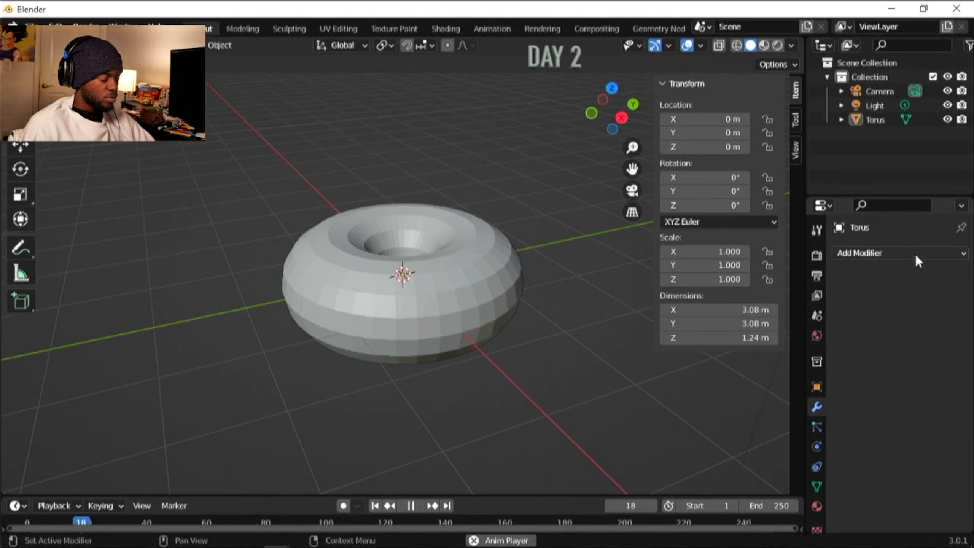
click(917, 253)
click(679, 469)
click(944, 316)
scroll(394, 277, up, 4)
- Save the file and collapse the View and 3D Cursor settings in the viewport sidebar
click(796, 150)
scroll(424, 269, down, 3)
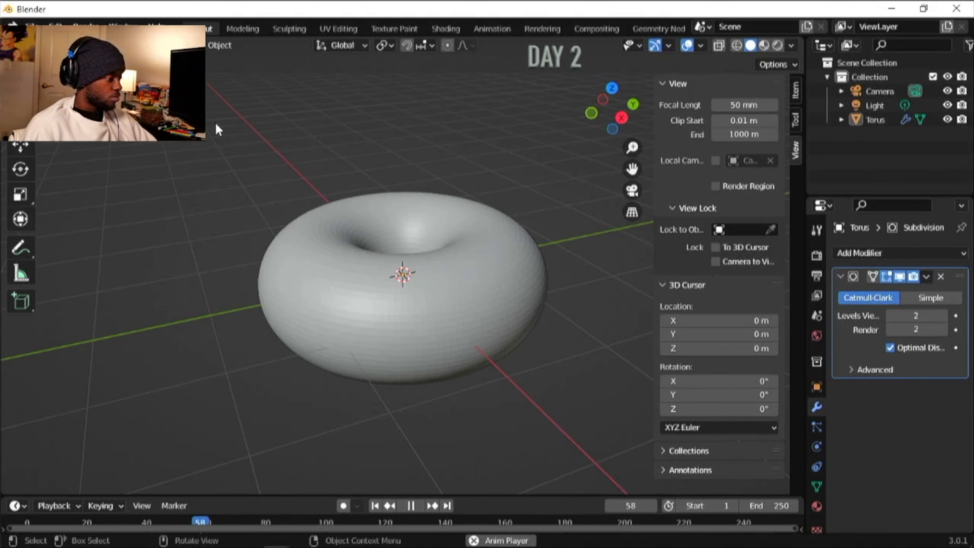
key(ctrl+s)
click(857, 52)
click(860, 61)
click(664, 84)
click(663, 102)
scroll(633, 306, up, 2)
- Enter Edit Mode on the torus, select a vertex on its upper side and turn on proportional editing
key(Tab)
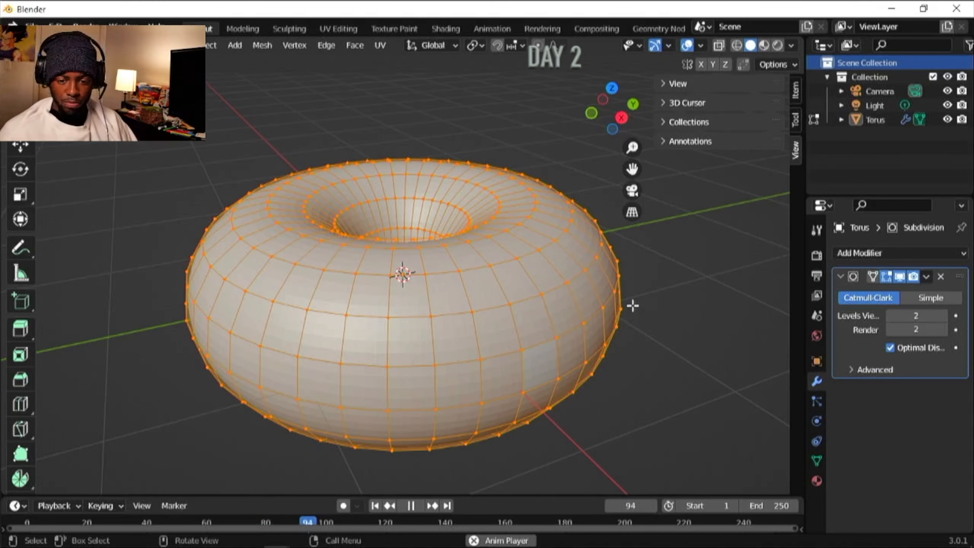
middle_drag(422, 354, 392, 528)
click(376, 237)
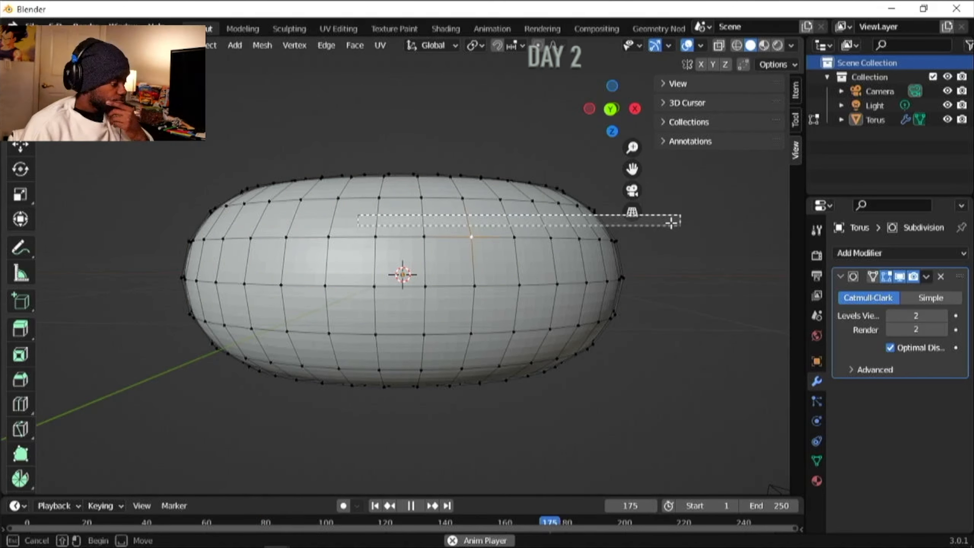
middle_drag(429, 237, 338, 313)
scroll(404, 329, up, 2)
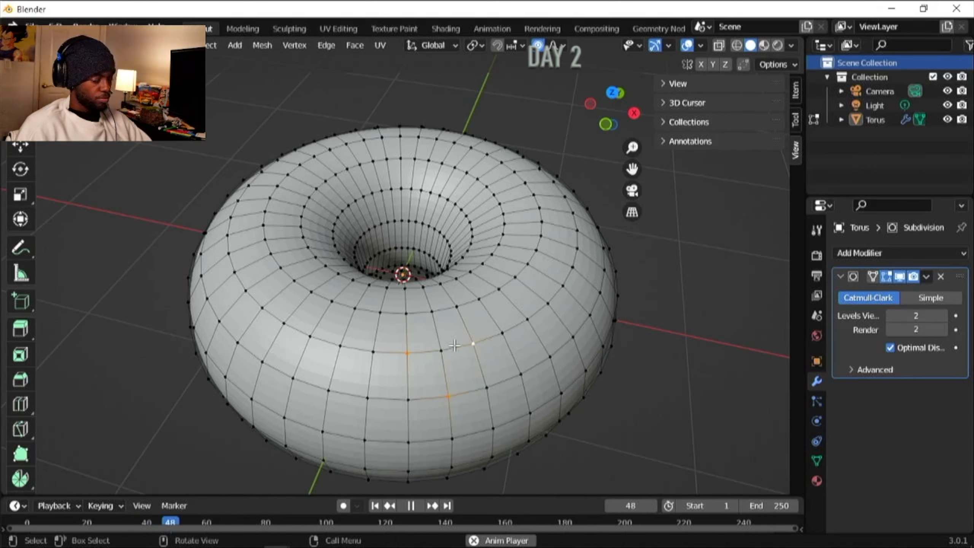
- Try selecting vertices on the torus's upper surface from the top view and an angled view
click(609, 95)
drag(274, 163, 533, 366)
click(251, 299)
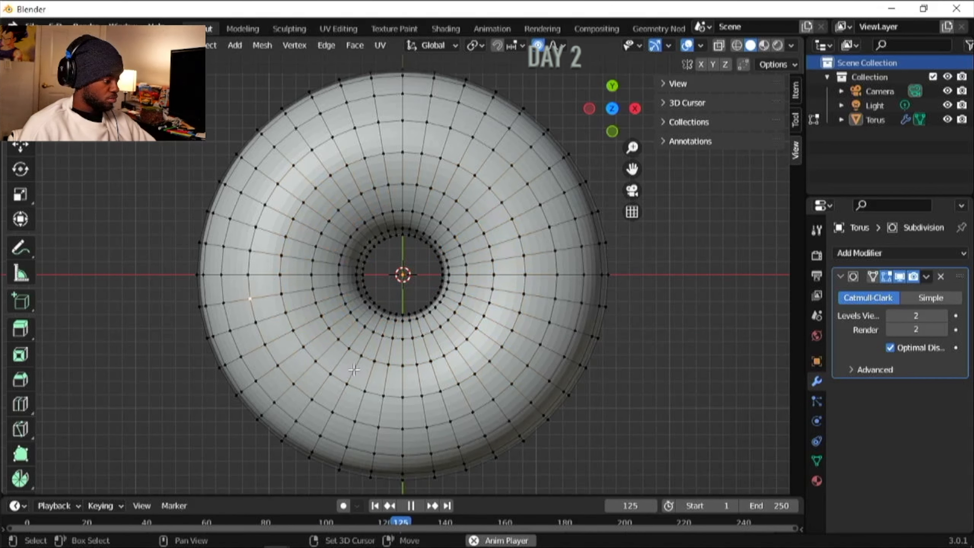
middle_drag(470, 364, 371, 310)
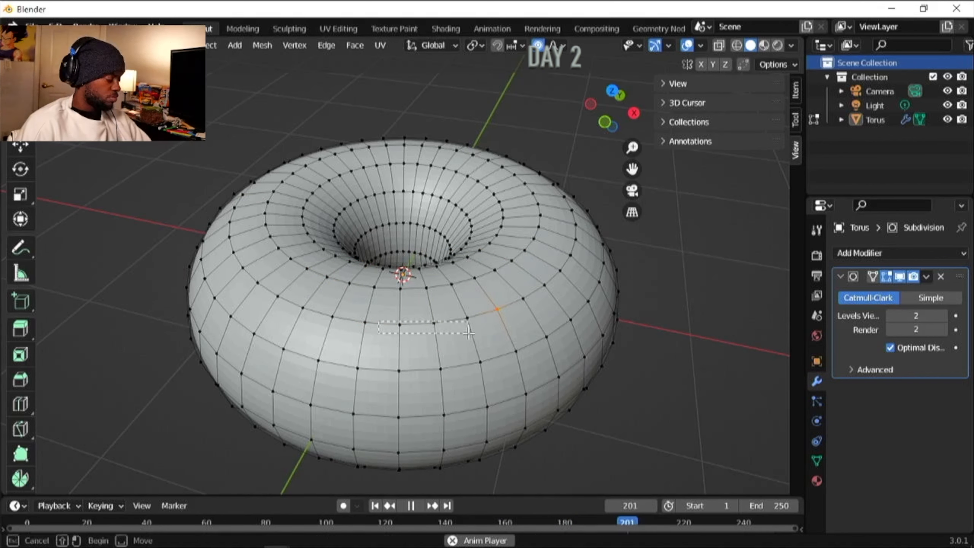
shift+click(359, 298)
scroll(464, 327, up, 2)
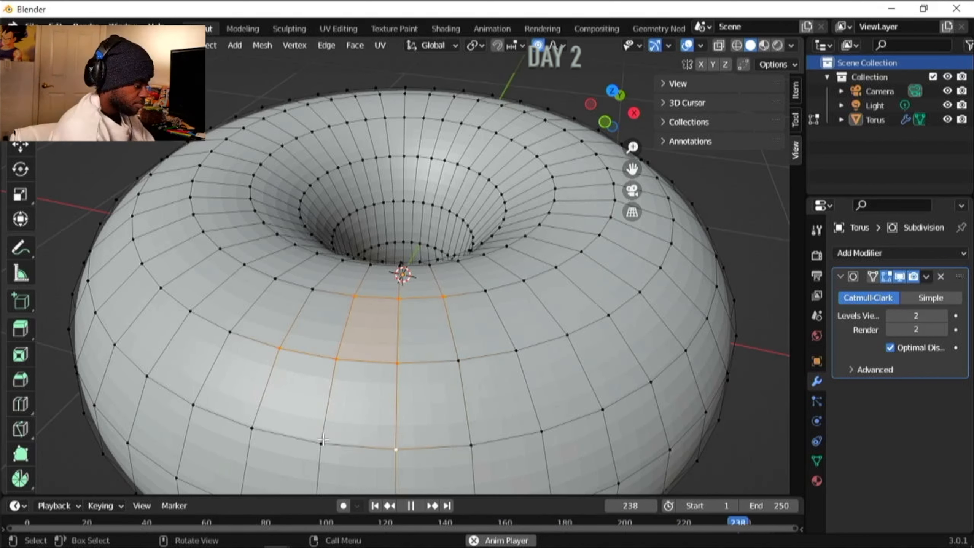
- Select several vertices on the torus's upper front and move them with proportional editing
scroll(506, 231, down, 3)
middle_drag(488, 300, 506, 274)
scroll(493, 288, up, 2)
shift+click(386, 326)
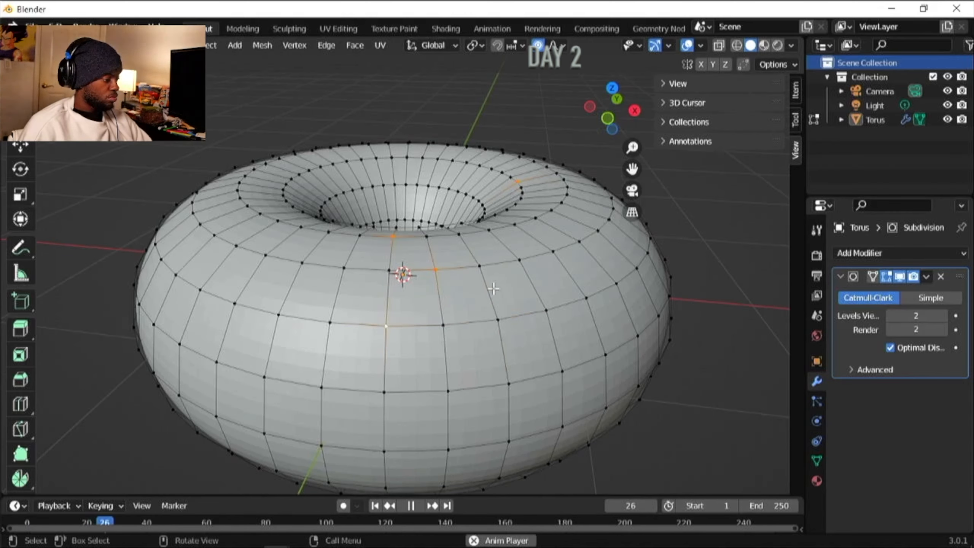
shift+click(390, 270)
shift+click(480, 266)
key(g)
click(463, 285)
- Move the selected vertices again from the side to deepen the irregular shape, and return to Object Mode
click(635, 111)
middle_drag(326, 265, 577, 243)
key(g)
click(603, 240)
key(Tab)
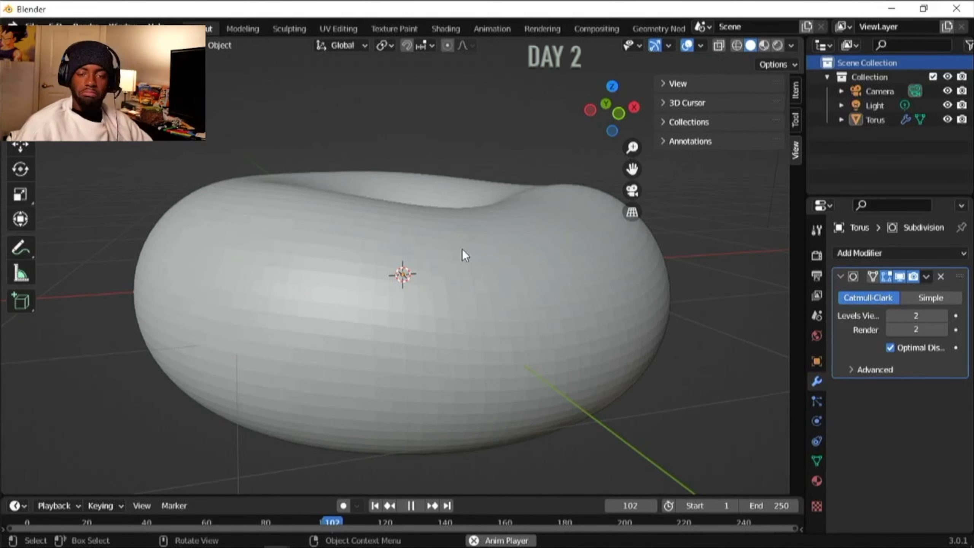
- Re-enter Edit Mode, select a patch of upper vertices on another side and raise it about 0.08 m with proportional editing
scroll(418, 264, down, 3)
middle_drag(418, 264, 411, 293)
scroll(407, 289, up, 3)
key(Tab)
middle_drag(358, 280, 503, 264)
click(342, 332)
shift+click(427, 337)
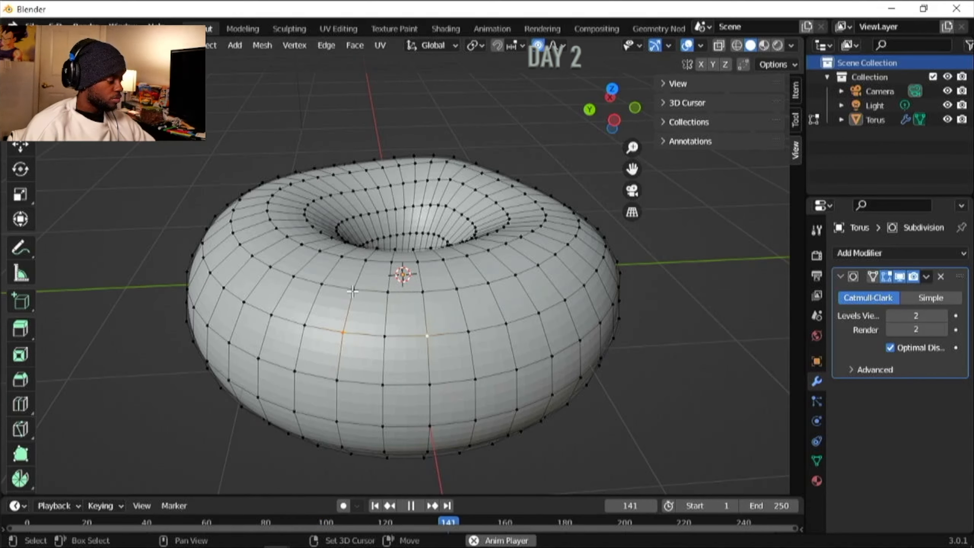
scroll(402, 331, up, 1)
shift+click(343, 293)
shift+click(433, 350)
key(g)
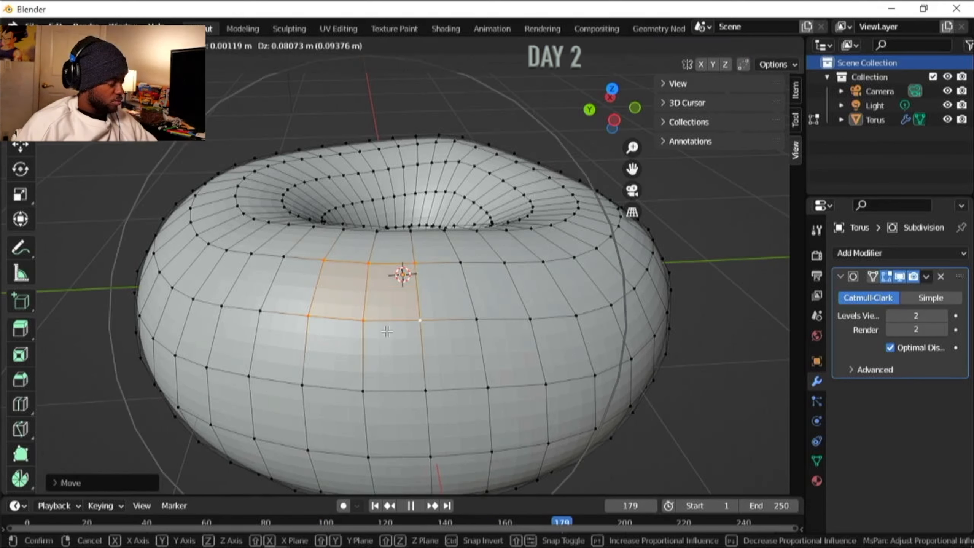
click(387, 328)
- Select an upper patch of vertices on a further side of the torus and move it twice with proportional editing
scroll(387, 326, down, 2)
scroll(368, 323, up, 1)
middle_drag(161, 318, 352, 319)
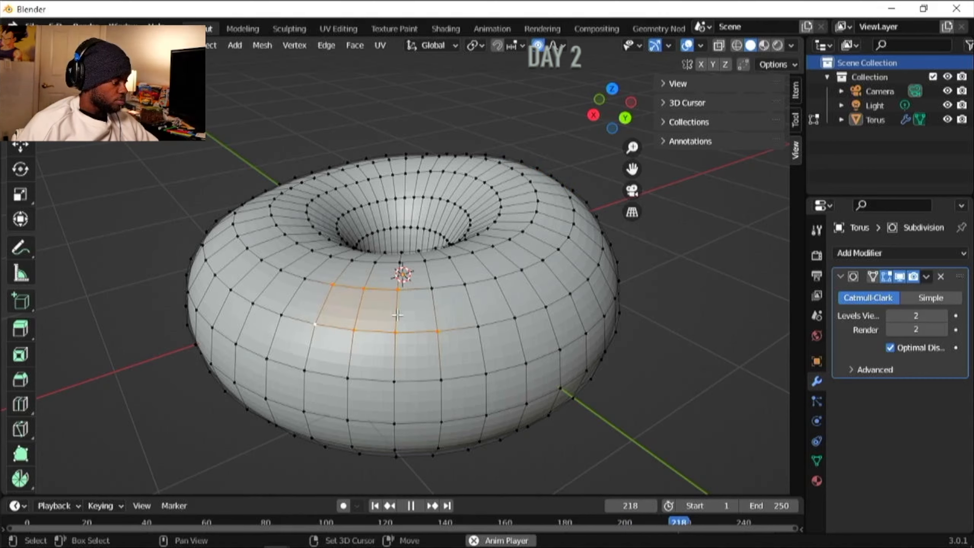
key(g)
click(362, 313)
scroll(362, 313, up, 1)
key(g)
click(342, 317)
- Refine the selected patch's position in the X-axis side view with repeated proportional moves
click(594, 115)
key(g)
click(538, 177)
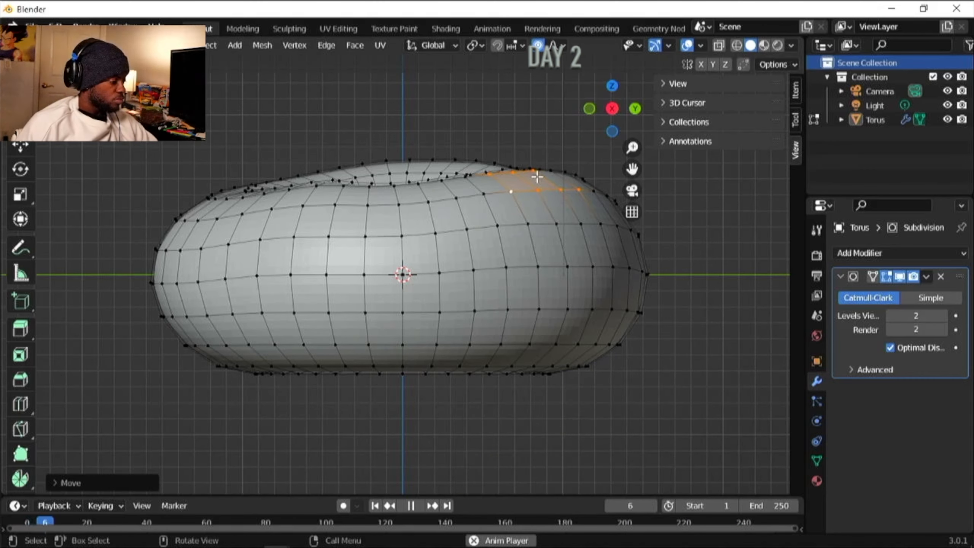
key(g)
click(539, 204)
key(g)
click(532, 217)
key(g)
click(557, 213)
- Select a group of upper side vertices in the Y-axis view and nudge it upward with proportional editing
click(588, 111)
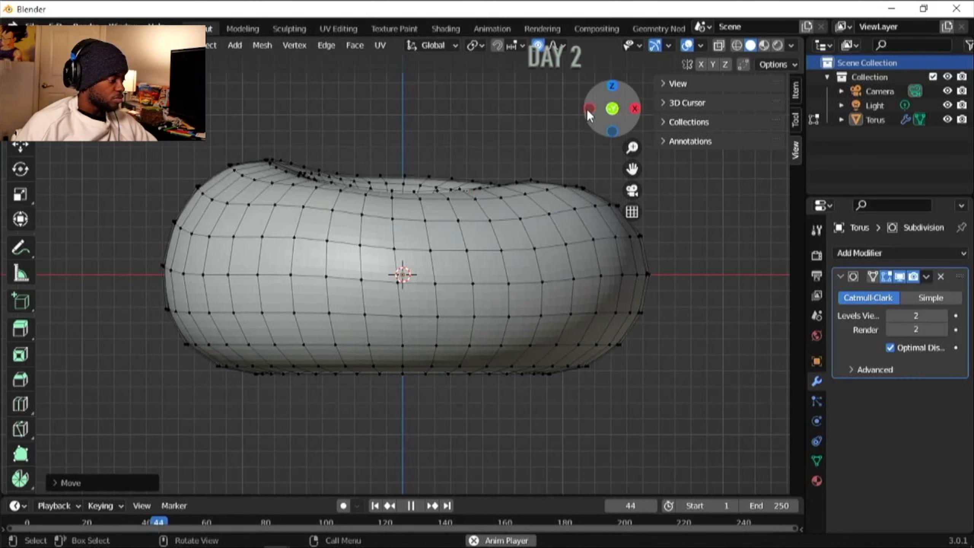
shift+click(425, 221)
shift+click(467, 251)
shift+click(490, 221)
shift+click(502, 250)
shift+click(458, 221)
key(g)
click(470, 208)
click(613, 131)
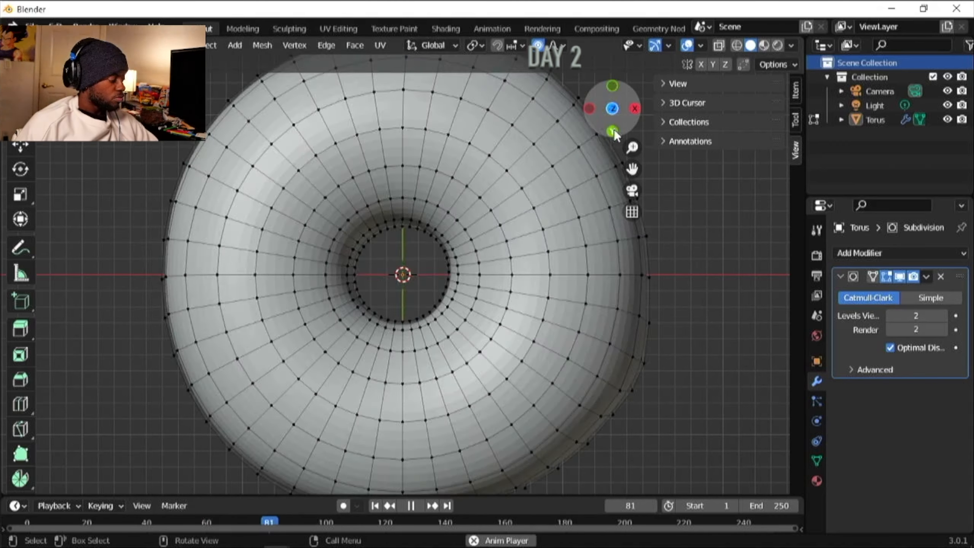
- Leave Edit Mode and inspect the donut's deformed shape from the side and in perspective
click(635, 108)
middle_drag(510, 238, 472, 262)
scroll(422, 265, down, 2)
key(Tab)
middle_drag(331, 274, 478, 280)
click(488, 287)
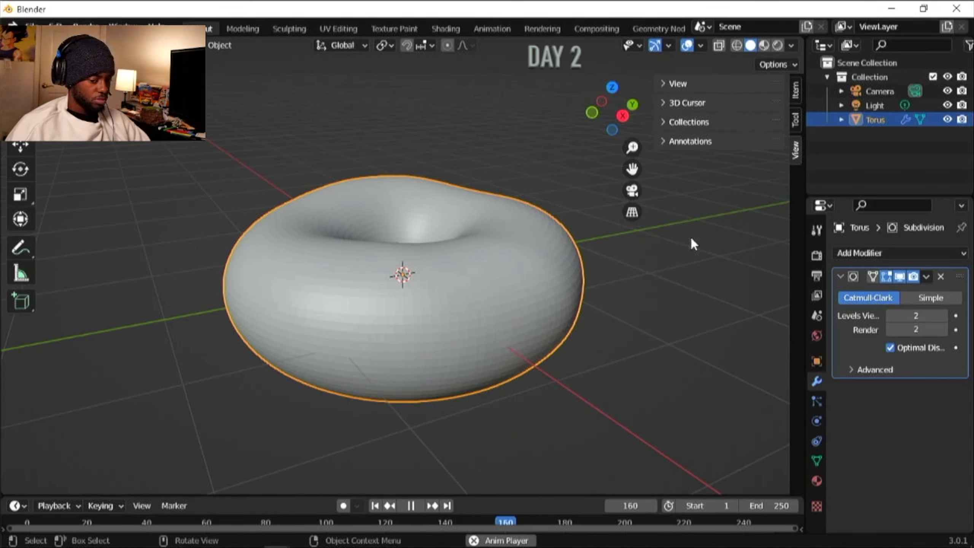
- Enter Edit Mode on the torus, turn on X-ray and try box-selecting its upper half in perspective
key(Tab)
click(612, 132)
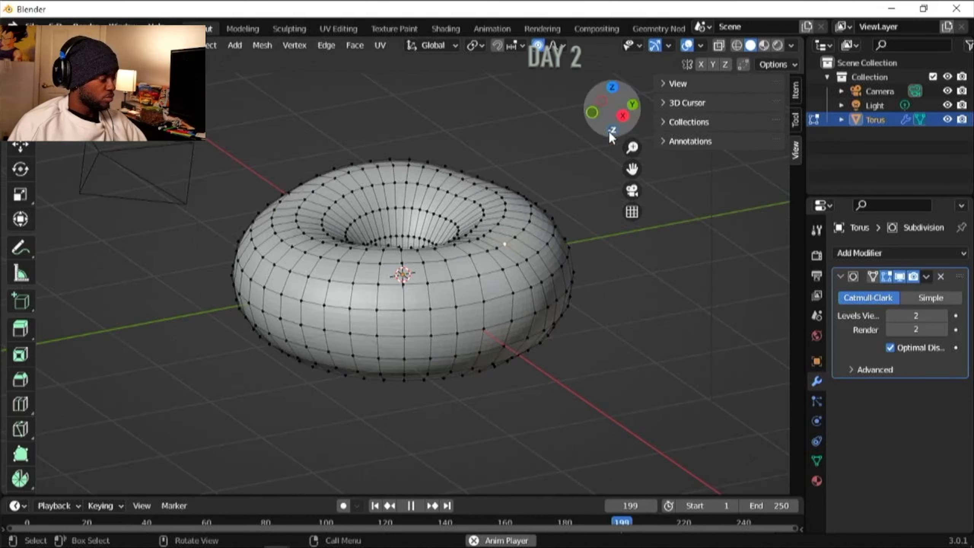
click(613, 132)
drag(613, 248, 211, 152)
click(719, 47)
middle_drag(289, 143, 285, 172)
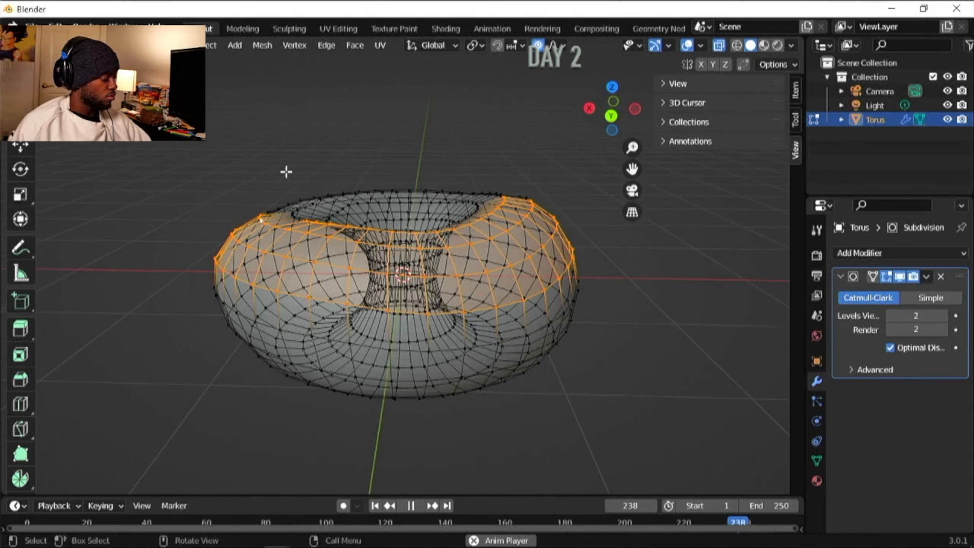
drag(551, 268, 185, 153)
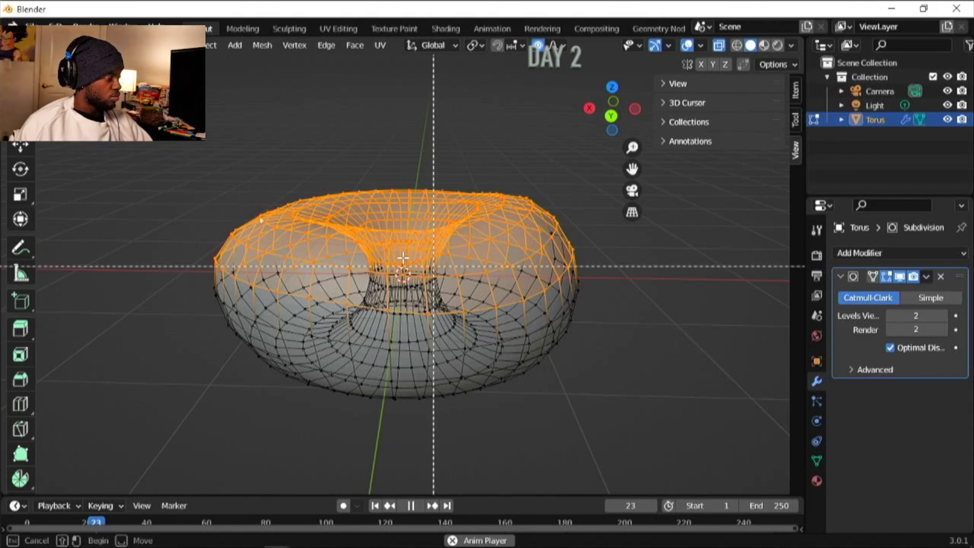
click(154, 257)
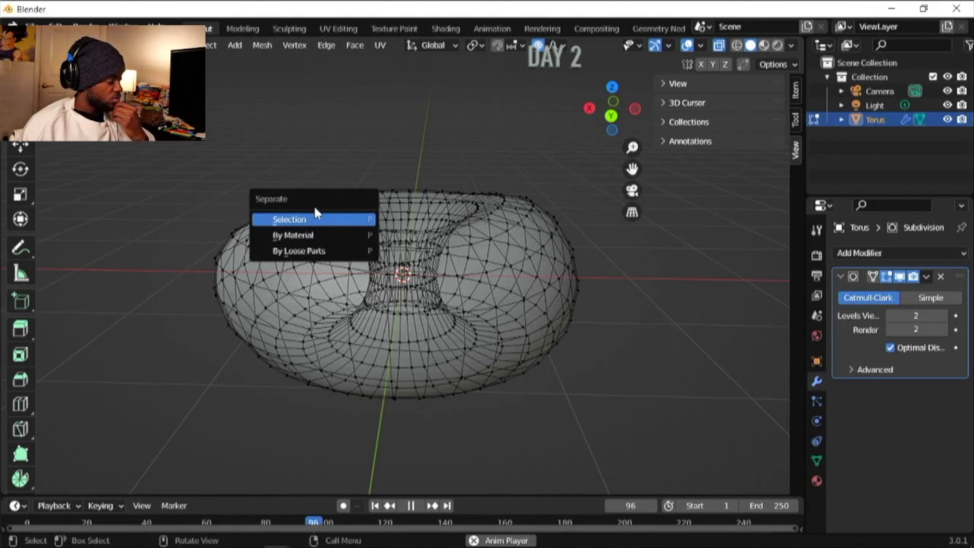
- Repeat the box selection of the torus's upper vertices from different perspective angles
drag(542, 268, 209, 171)
drag(191, 160, 627, 293)
drag(216, 160, 575, 330)
drag(176, 158, 622, 329)
click(235, 165)
middle_drag(286, 193, 578, 250)
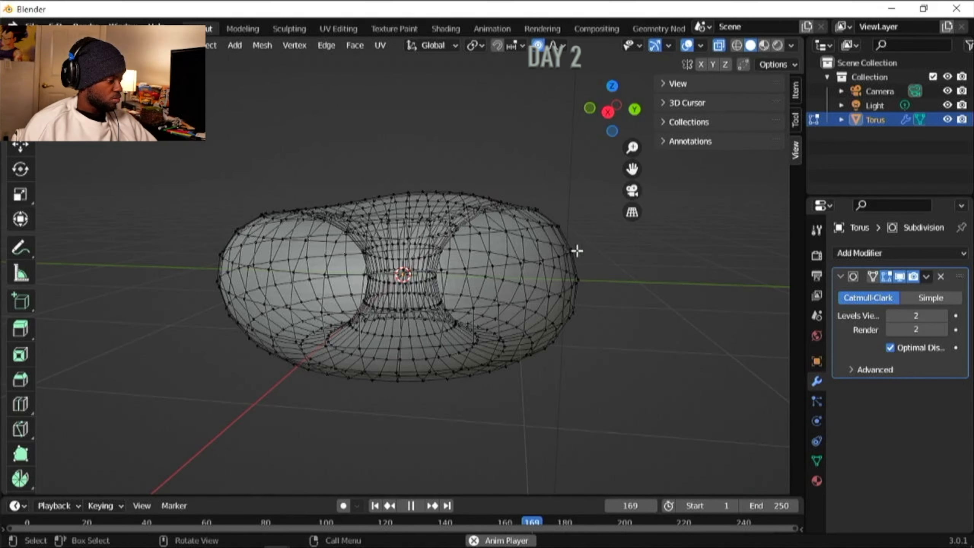
shift+drag(213, 172, 587, 269)
click(597, 281)
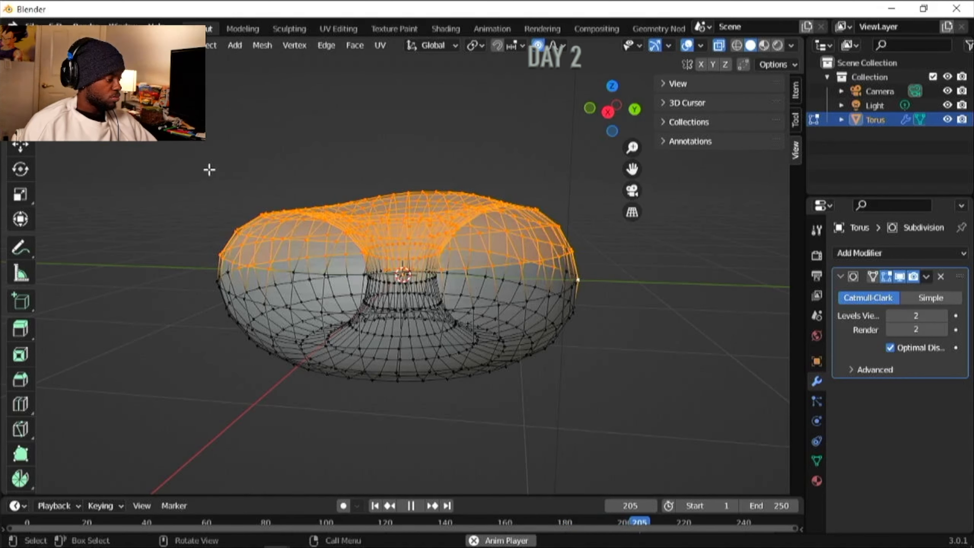
- Stop the timeline playback and box-select the upper half of the torus in the X-axis side view
scroll(209, 170, up, 2)
click(634, 109)
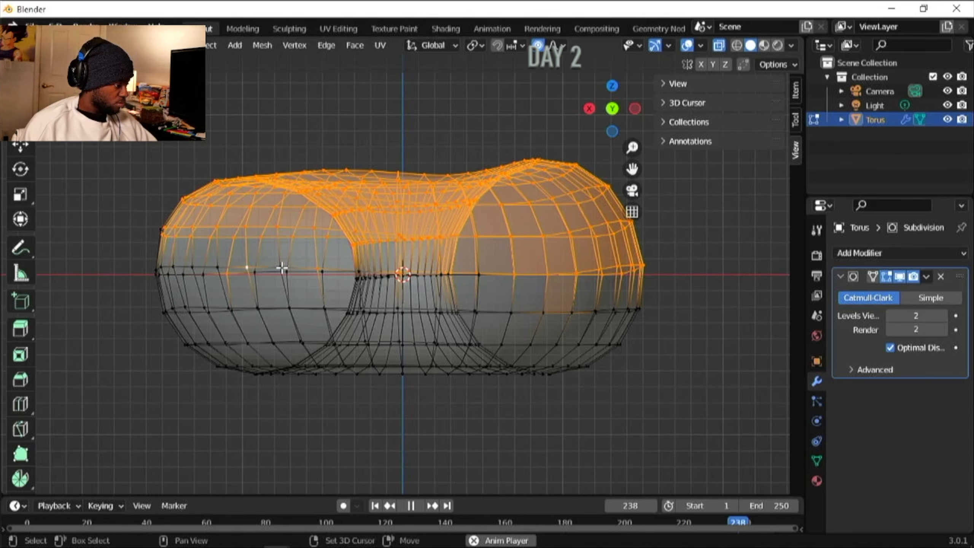
middle_drag(419, 228, 419, 261)
click(613, 86)
scroll(400, 214, down, 2)
key(space)
click(635, 109)
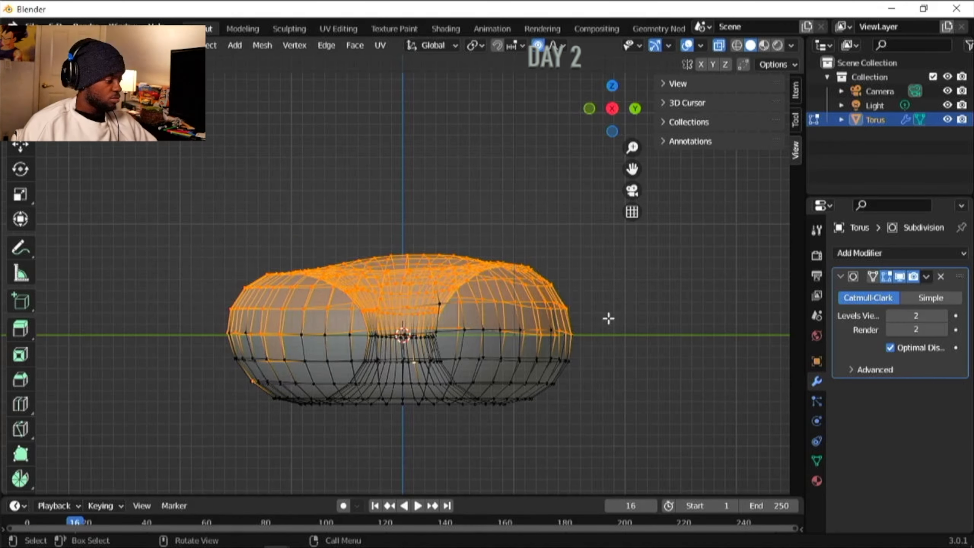
drag(173, 205, 643, 326)
- Duplicate the selected upper half in place and separate the duplicate by selection
click(239, 46)
key(shift+d)
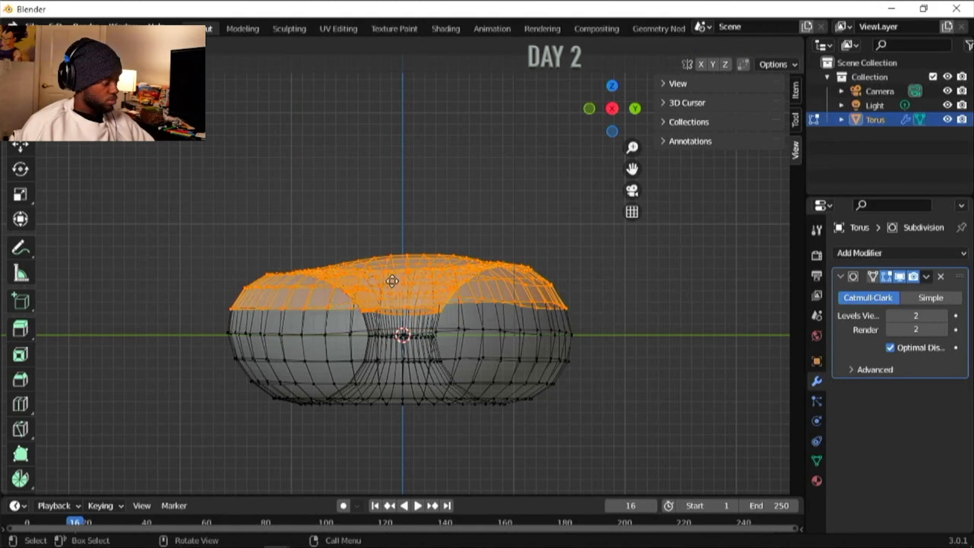
key(g)
right_click(376, 431)
middle_drag(358, 265, 349, 327)
key(p)
click(345, 328)
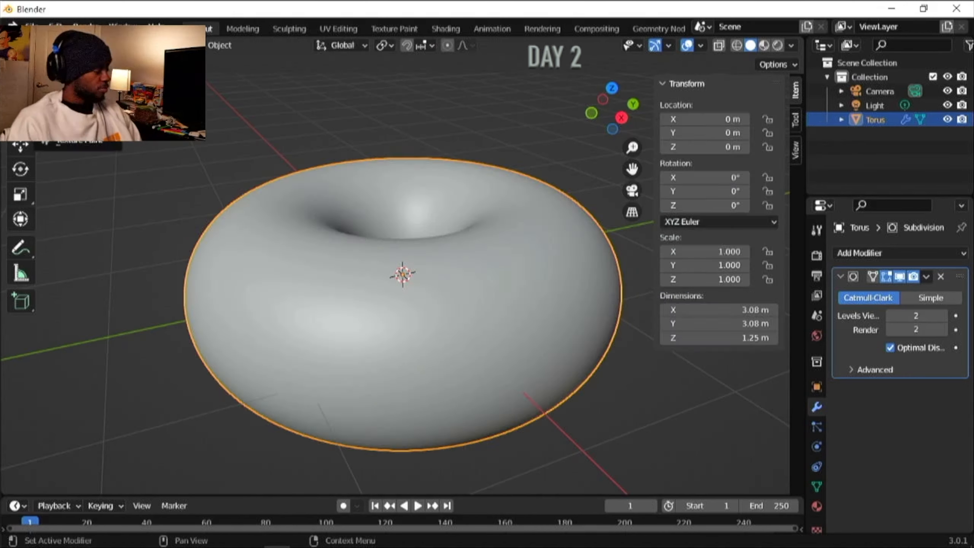
- In Edit Mode, select a patch of upper side vertices in the Y-axis view and raise it without proportional editing
key(Tab)
key(alt+a)
click(612, 127)
middle_drag(535, 156, 531, 159)
click(486, 220)
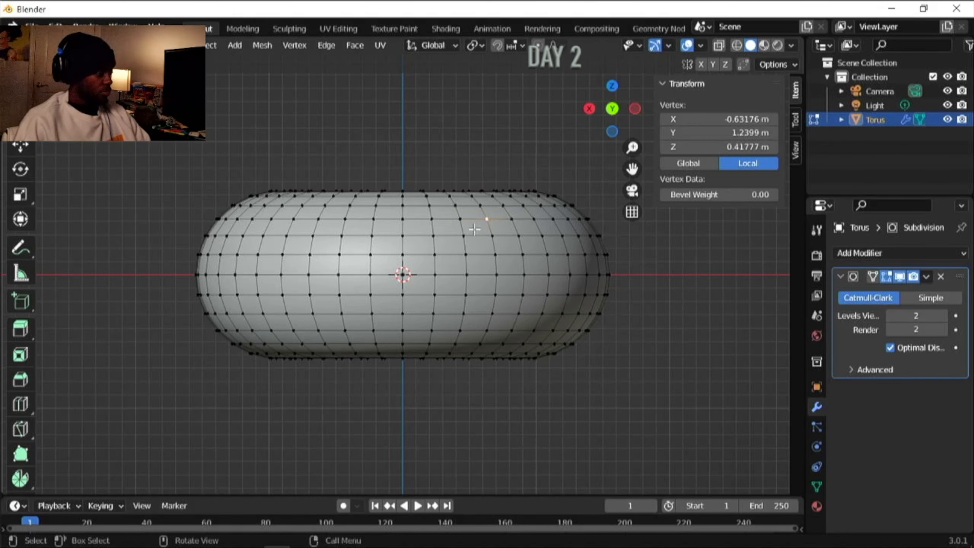
shift+click(461, 219)
shift+click(511, 220)
scroll(485, 205, up, 2)
click(516, 175)
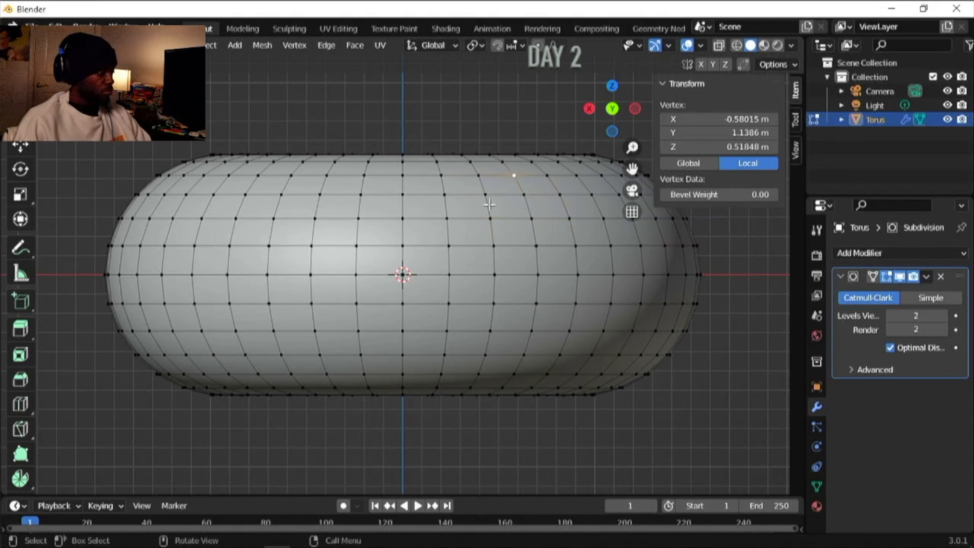
shift+click(547, 175)
key(g)
click(523, 156)
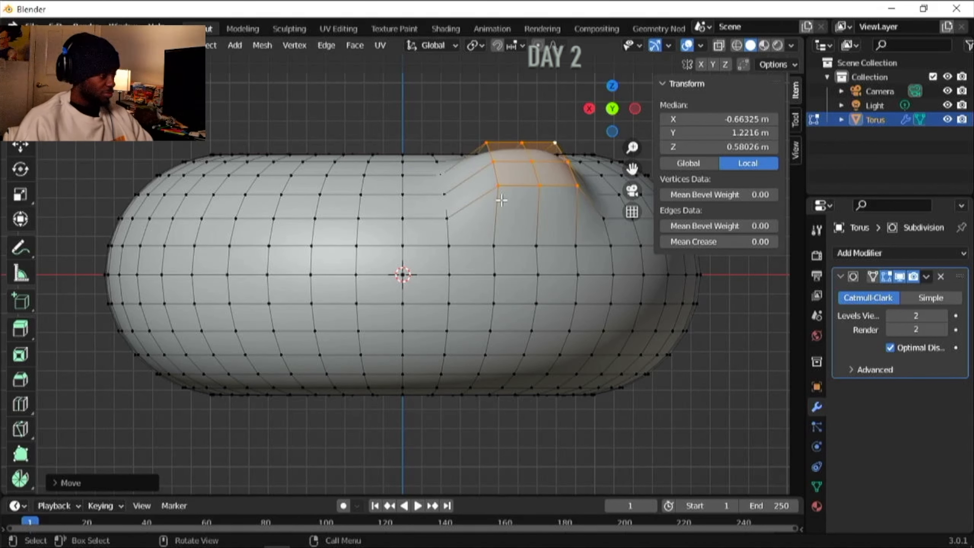
- Reposition the raised vertex patch with further moves and undo the last one
key(g)
middle_drag(579, 165, 441, 200)
scroll(573, 201, down, 1)
key(g)
click(500, 324)
key(ctrl+z)
scroll(460, 188, down, 1)
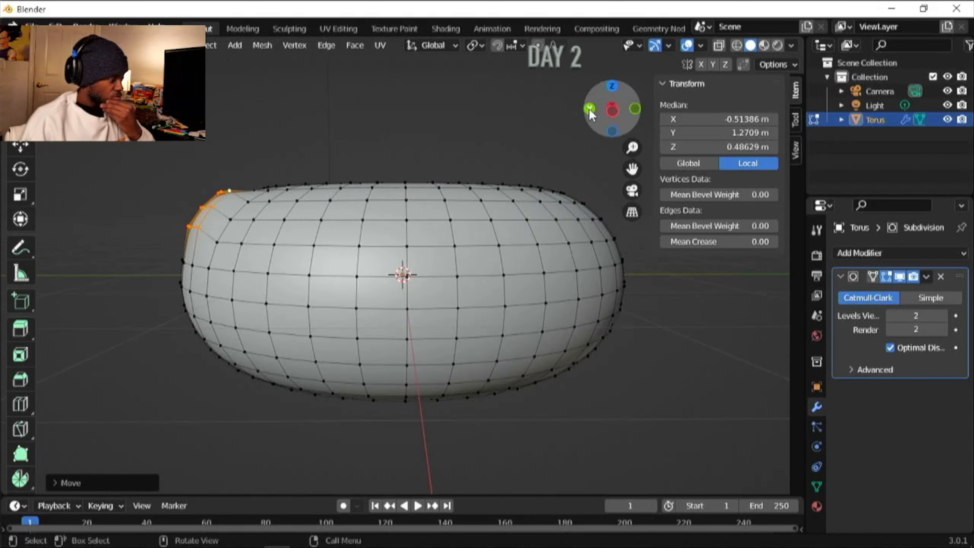
- Try moving the upper side vertices along the Y and X axes, stretching part of the mesh along X
click(589, 108)
middle_drag(368, 175, 292, 295)
key(ctrl+z)
key(g)
key(y)
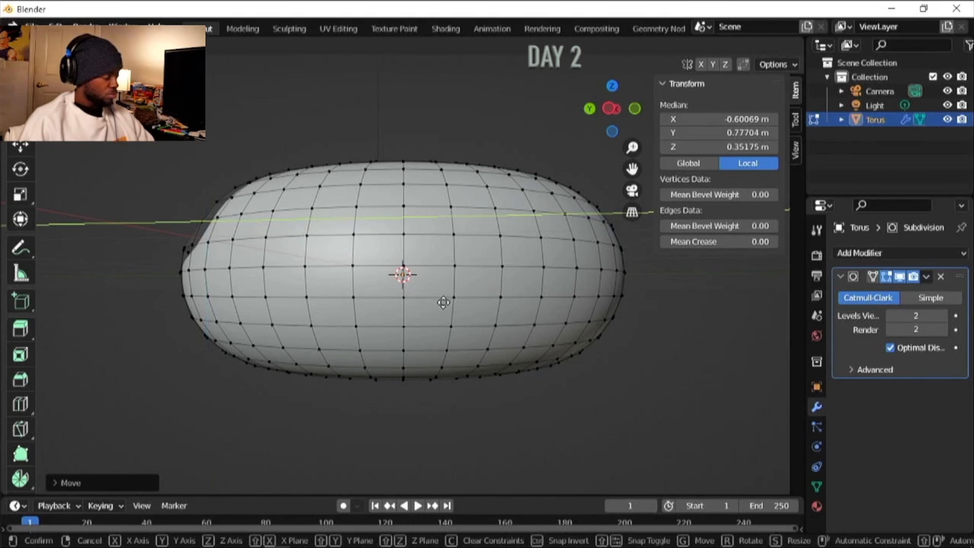
key(x)
click(433, 223)
scroll(432, 204, down, 3)
click(589, 108)
key(g)
click(228, 244)
click(228, 245)
scroll(331, 244, up, 3)
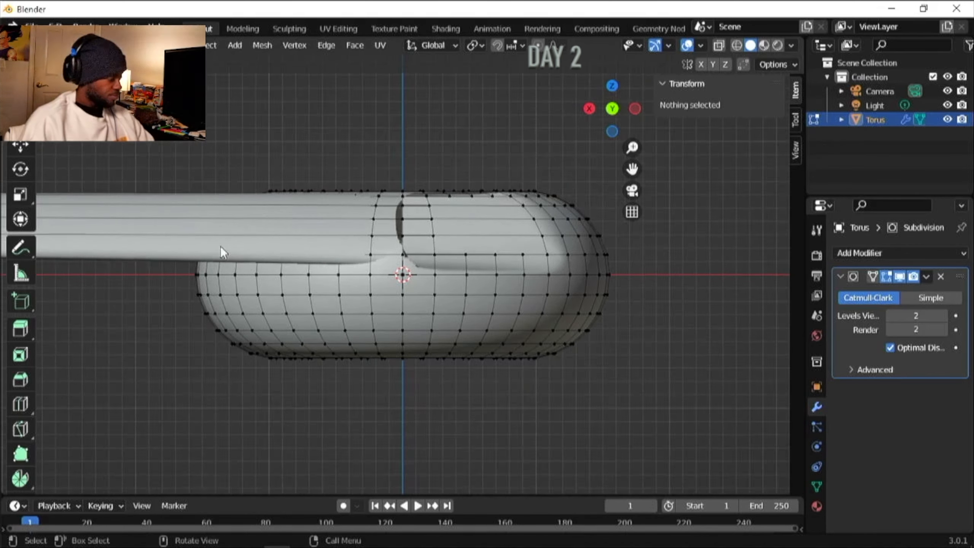
- Examine how far the stretched geometry extends from the torus in several axis views
click(612, 85)
scroll(606, 96, down, 8)
click(589, 108)
click(589, 108)
scroll(242, 272, down, 13)
scroll(315, 281, up, 3)
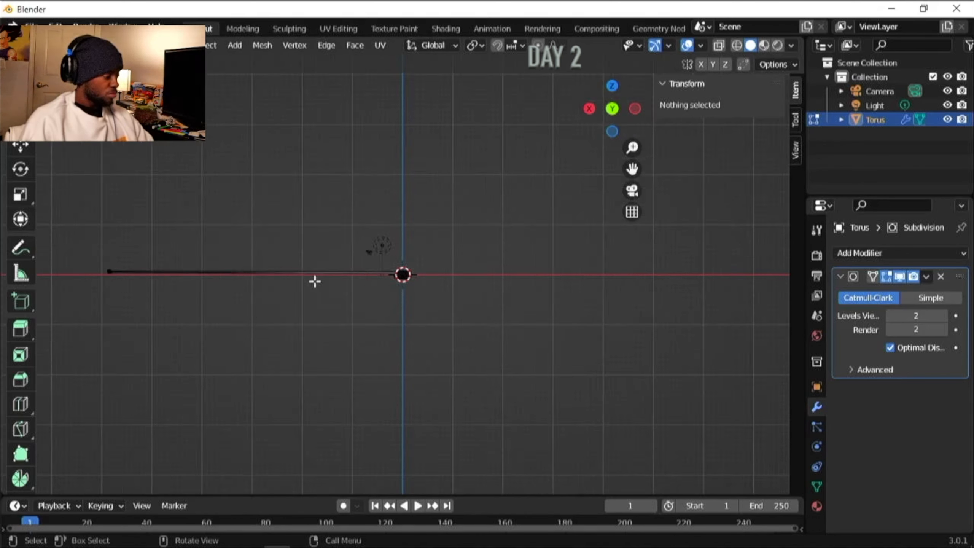
scroll(358, 270, up, 10)
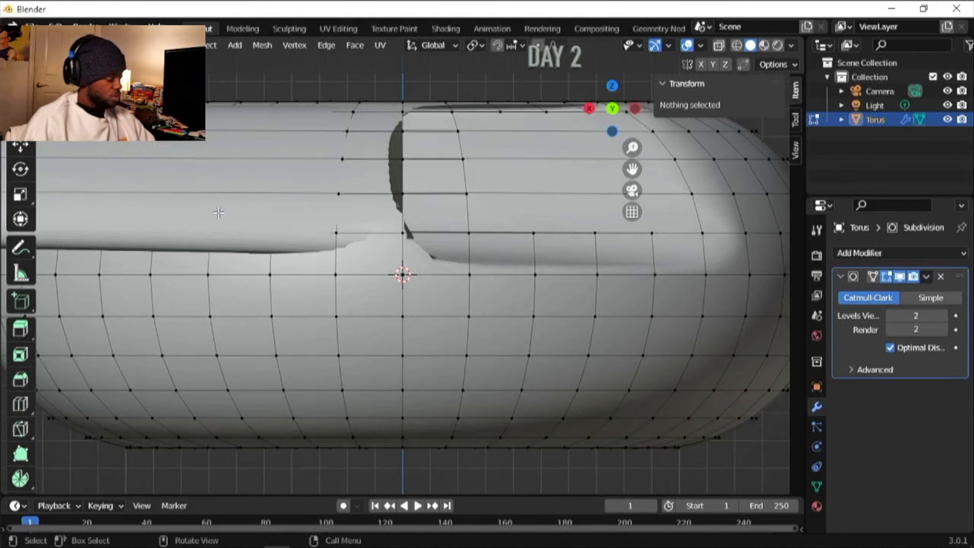
scroll(219, 213, down, 8)
key(Tab)
key(Tab)
scroll(153, 215, up, 5)
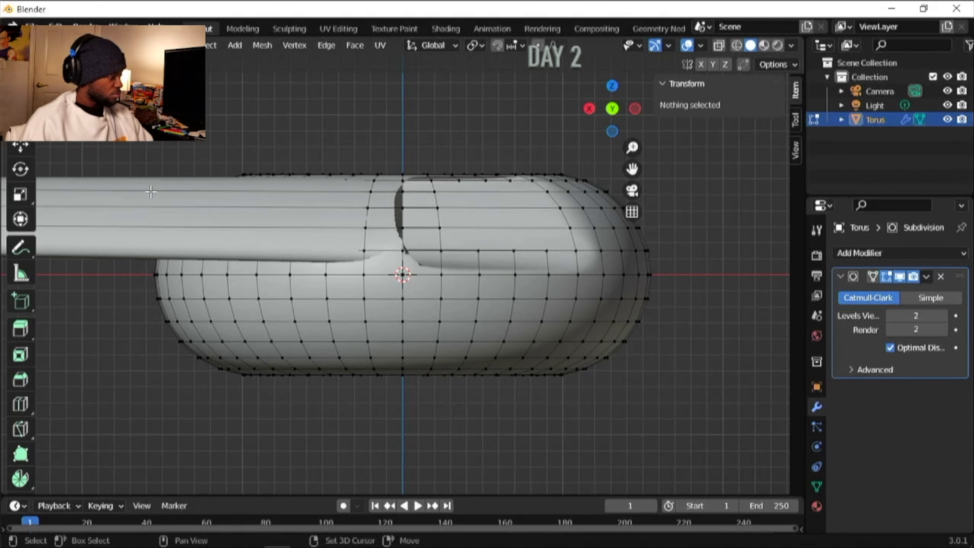
- Collapse the transform values and check the torus in Object Mode and Edit Mode
shift+click(151, 192)
click(750, 119)
text(0)
key(Return)
key(a)
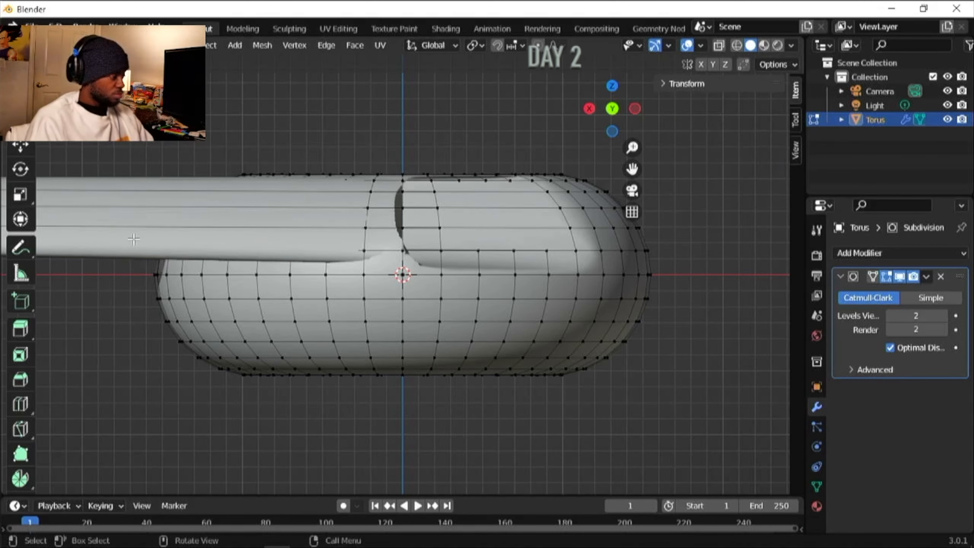
key(Tab)
middle_drag(192, 211, 426, 287)
key(Tab)
scroll(524, 242, up, 2)
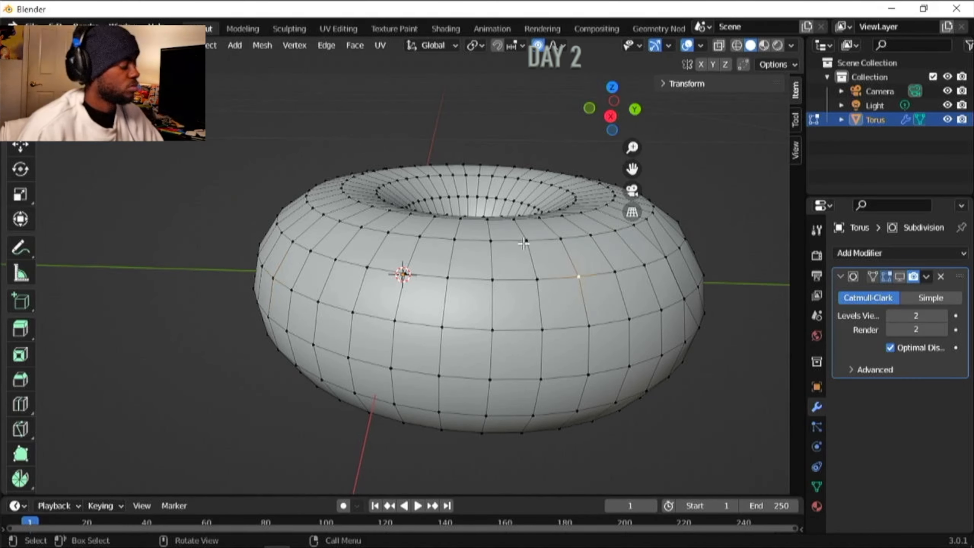
- Switch to wireframe shading and box-select the upper half of the torus in the Y-axis view
click(737, 45)
click(613, 129)
click(613, 129)
click(614, 129)
click(614, 129)
scroll(109, 145, down, 1)
click(109, 145)
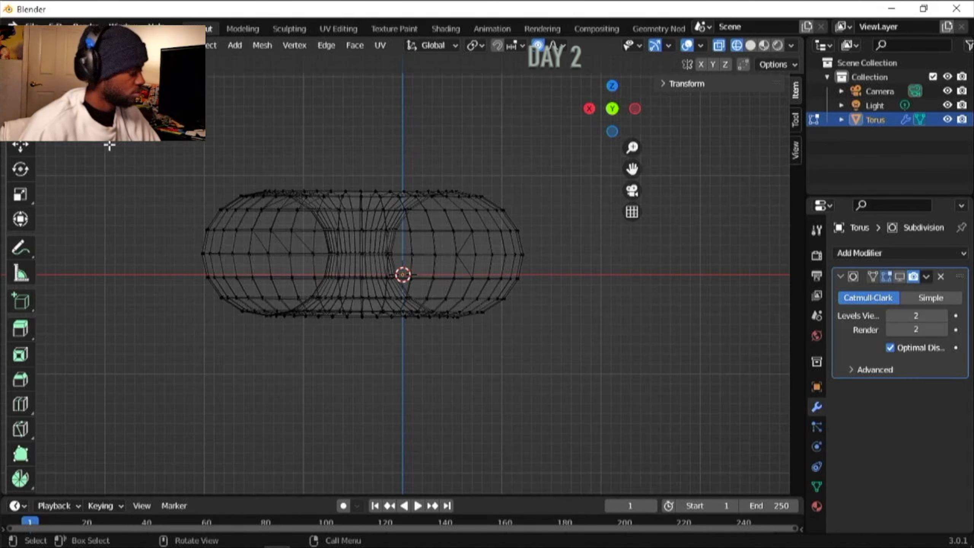
drag(159, 144, 599, 259)
- Duplicate the selected upper half in place and separate the copy into its own object
click(235, 45)
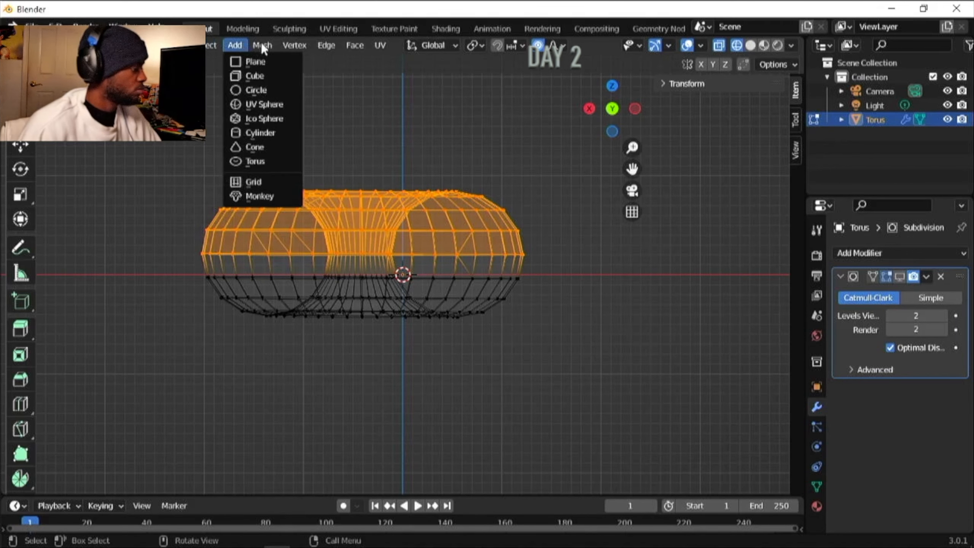
click(263, 45)
click(263, 45)
click(285, 110)
right_click(388, 114)
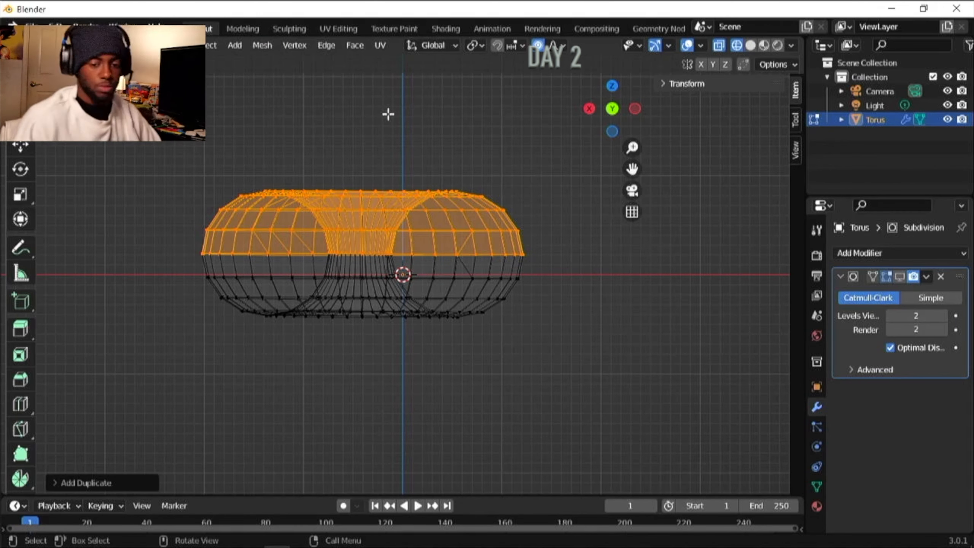
key(p)
click(372, 145)
- Return to Object Mode with solid shading and select the separated upper half
key(Tab)
click(750, 45)
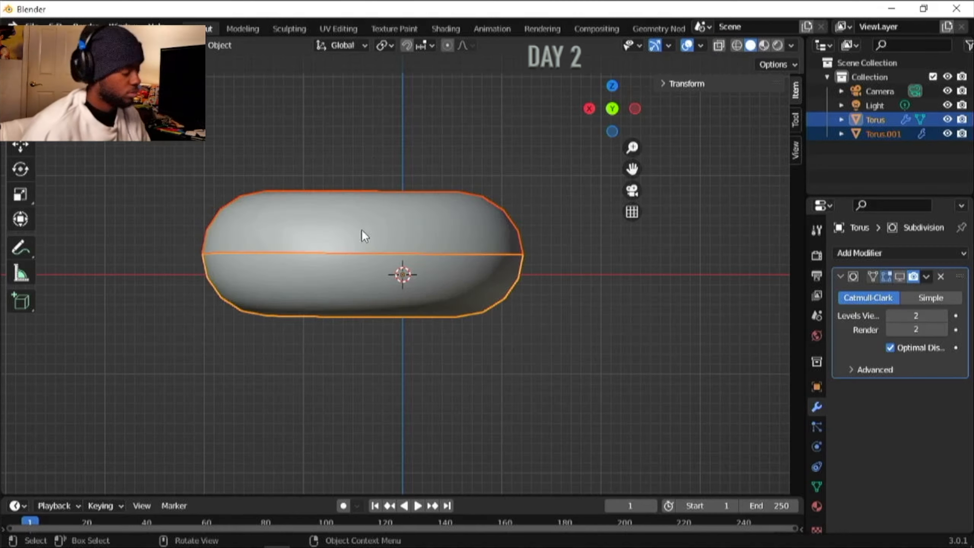
middle_drag(361, 230, 361, 223)
click(881, 133)
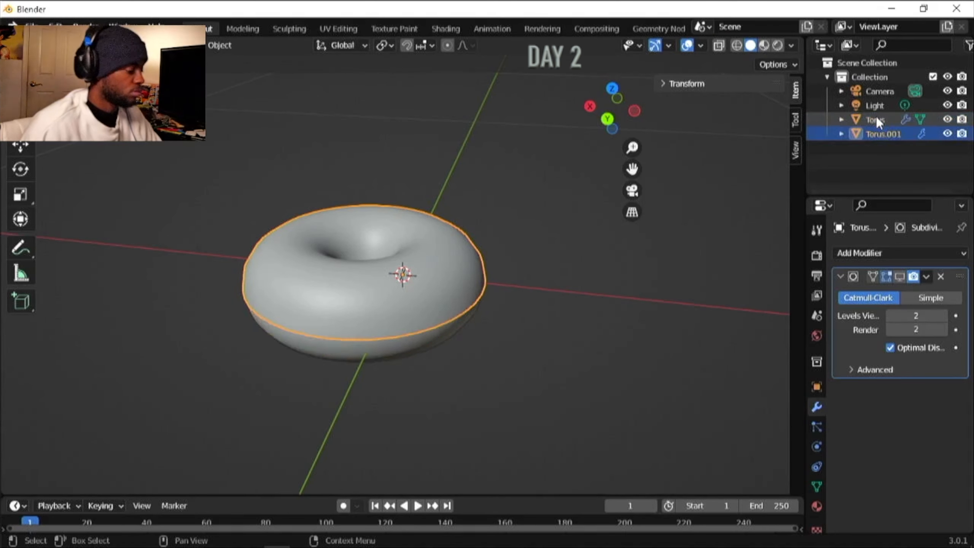
- Rename the separated upper half as Icing and the original torus as Donut
double_click(883, 134)
text(Icing)
key(Return)
double_click(875, 134)
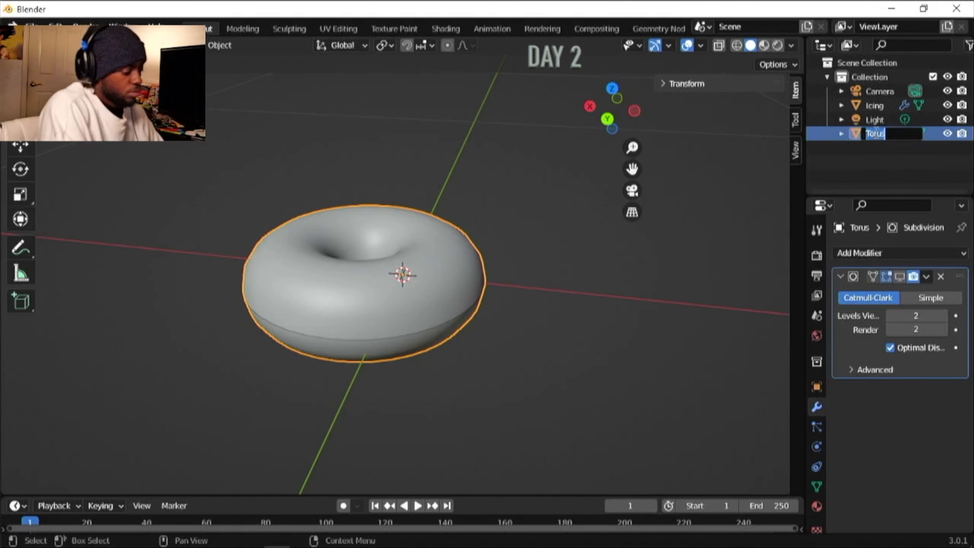
text(Donut)
key(Return)
- Add a Solidify modifier to the Icing with a thickness of 0.0015 m and an offset of 1
click(875, 119)
click(897, 253)
click(687, 495)
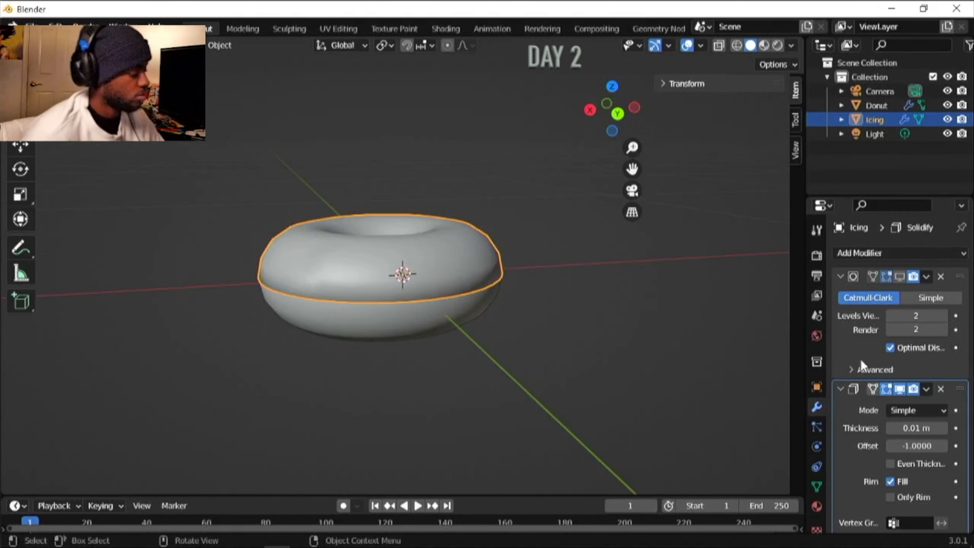
scroll(913, 447, down, 2)
drag(915, 399, 915, 398)
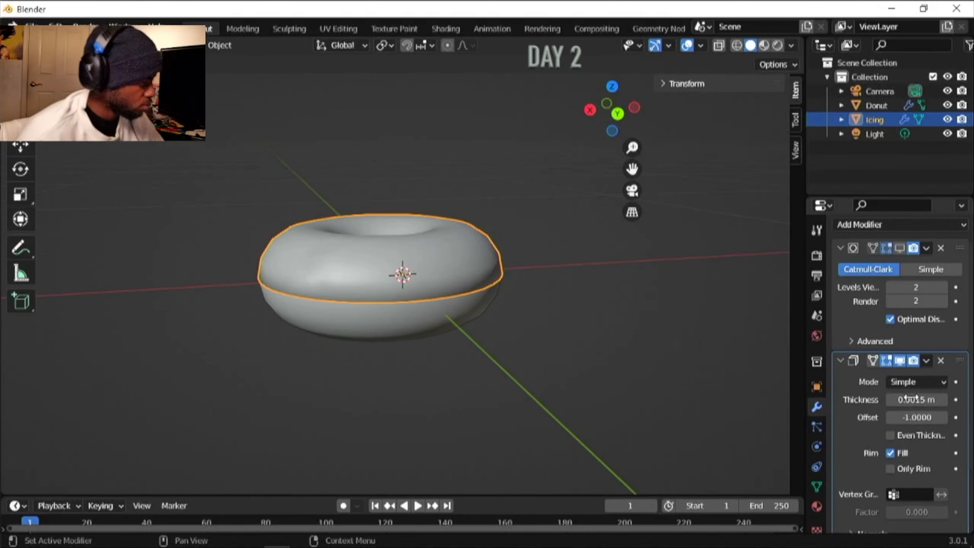
double_click(920, 417)
text(1.0000)
key(Return)
- Turn off the Solidify modifier's viewport display and inspect the edge of the Icing
scroll(919, 418, up, 2)
scroll(455, 304, up, 3)
scroll(454, 304, down, 1)
click(900, 389)
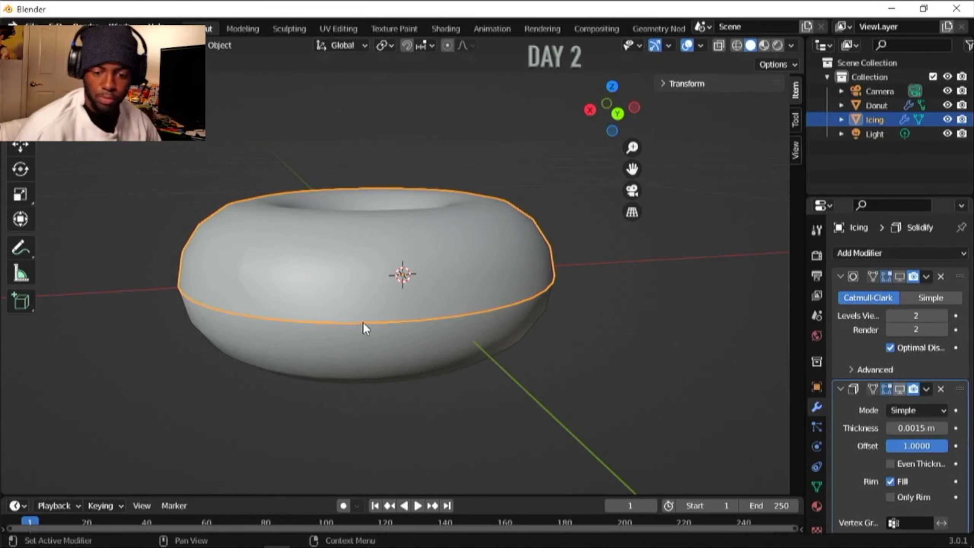
scroll(300, 301, up, 3)
scroll(300, 301, down, 2)
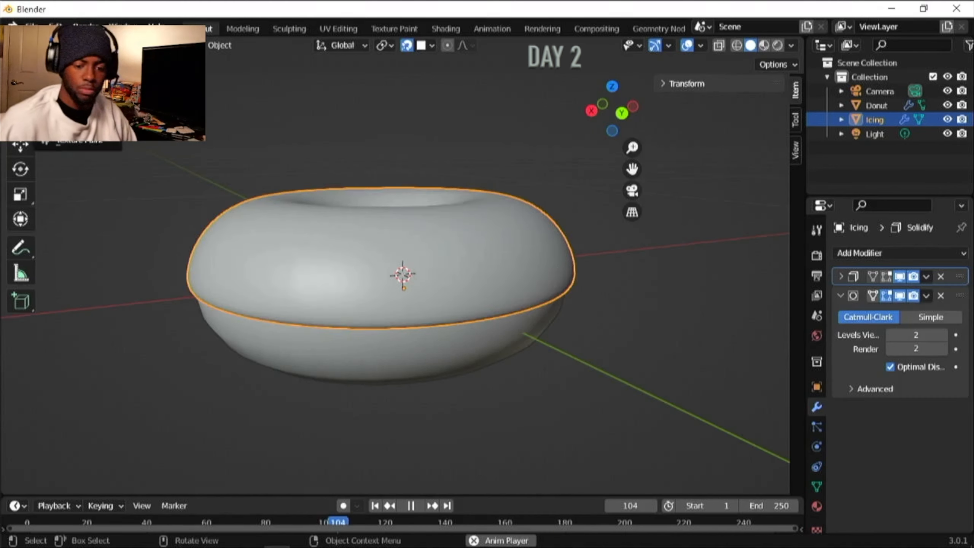
- Enter Edit Mode on the Icing and compare its mesh with the Solidify and Subdivision display options toggled
key(Tab)
scroll(402, 275, up, 3)
click(884, 293)
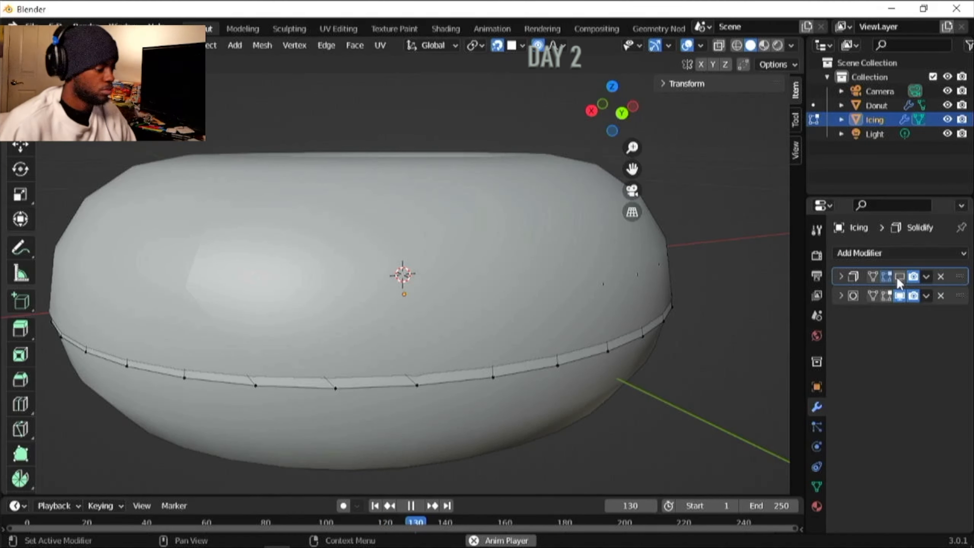
click(842, 277)
click(841, 277)
click(842, 277)
click(897, 277)
click(885, 277)
click(841, 277)
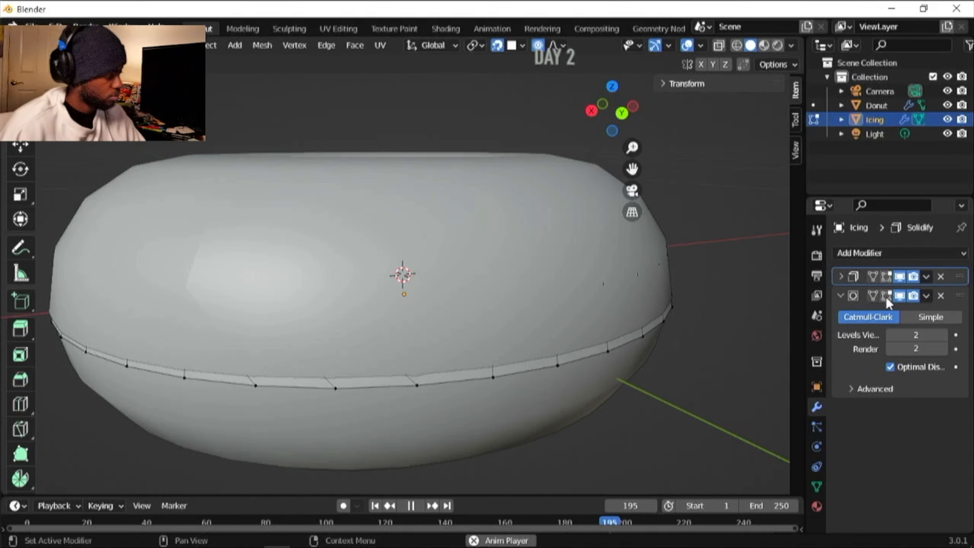
click(886, 296)
click(887, 295)
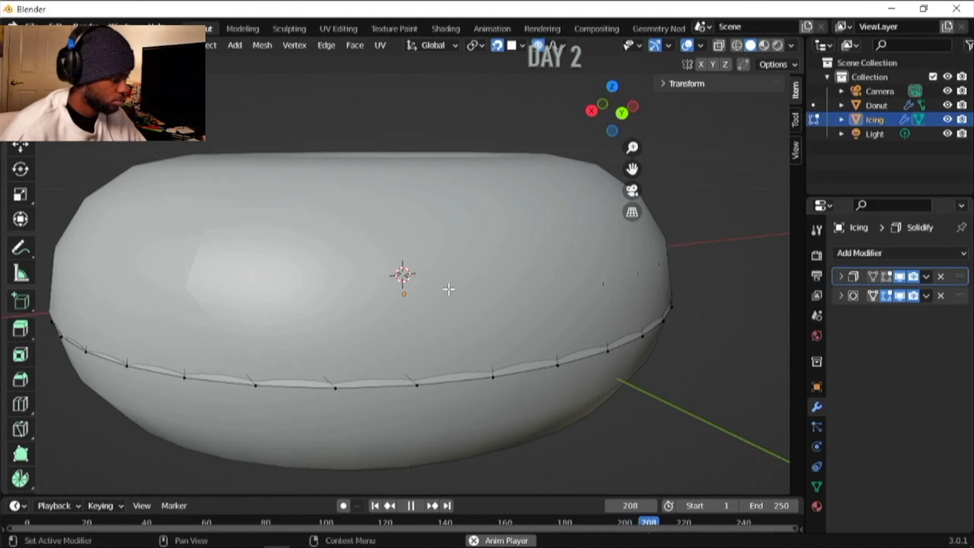
- Expand the Subdivision settings and move two vertices on the Icing's lower edge, then return to Object Mode
click(841, 296)
drag(496, 378, 497, 351)
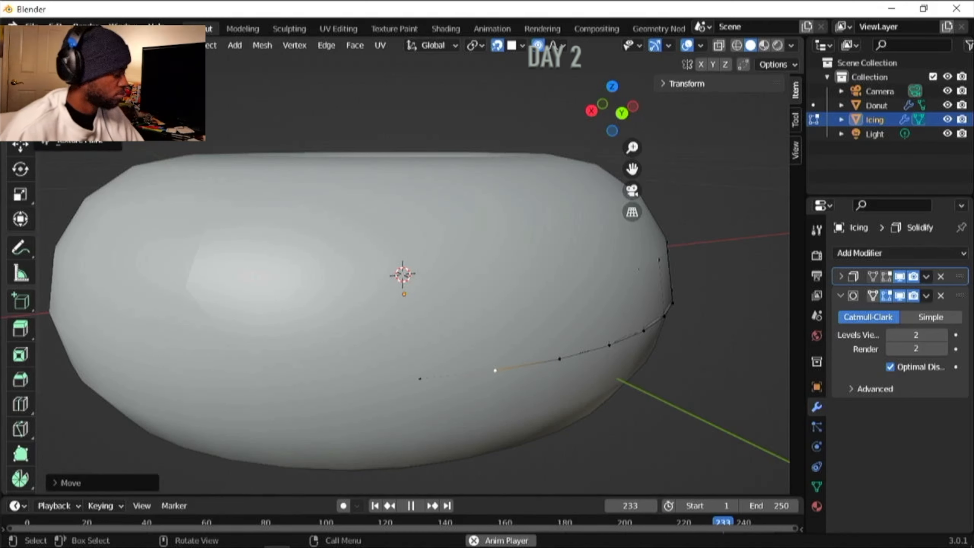
key(Tab)
key(Tab)
click(612, 344)
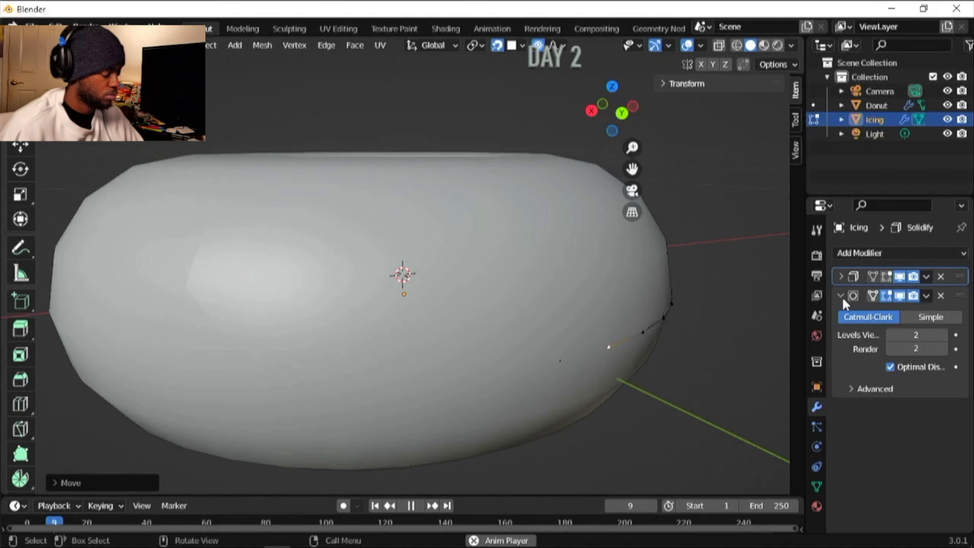
key(Tab)
- Inspect the Icing's outer rim in Object Mode and again in Edit Mode
middle_drag(256, 326, 610, 368)
scroll(403, 386, up, 3)
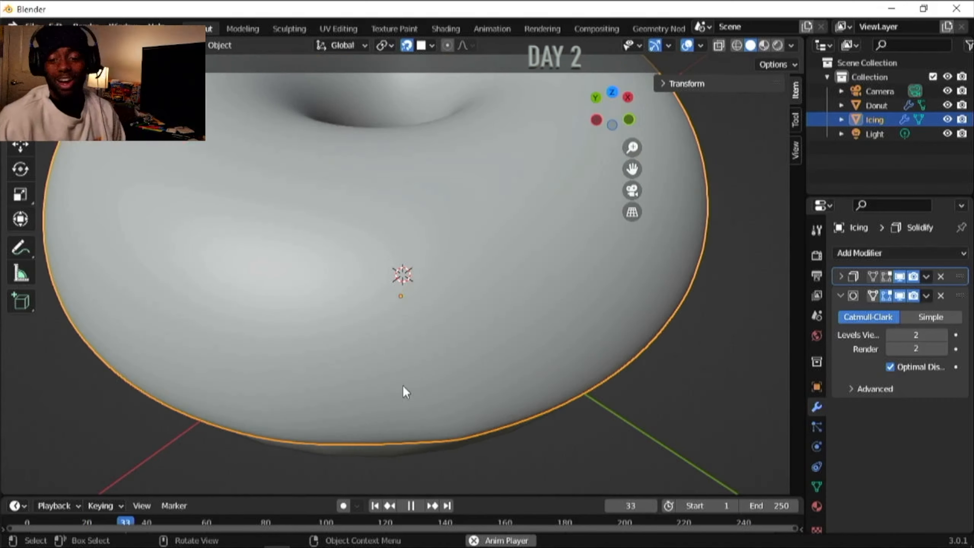
middle_drag(377, 381, 272, 290)
key(Tab)
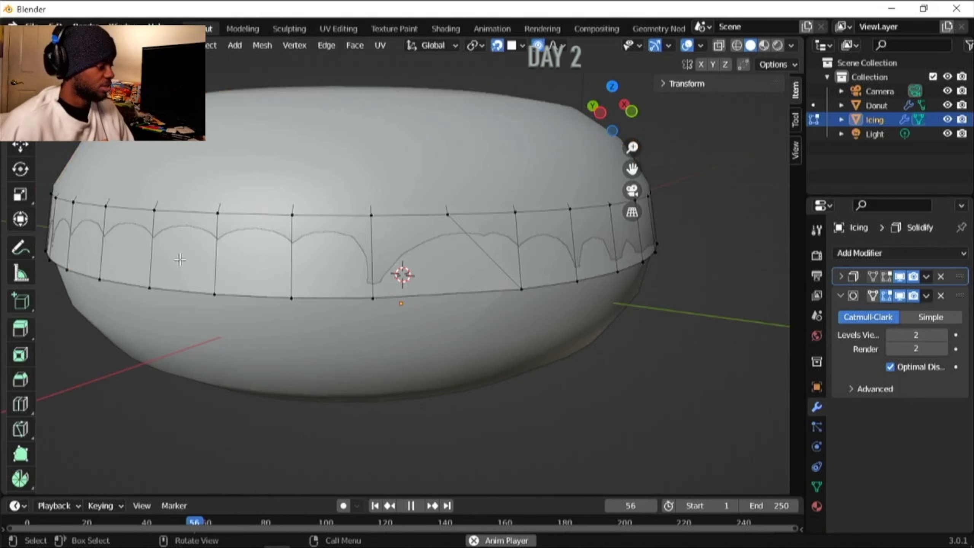
scroll(338, 291, up, 3)
scroll(341, 294, down, 2)
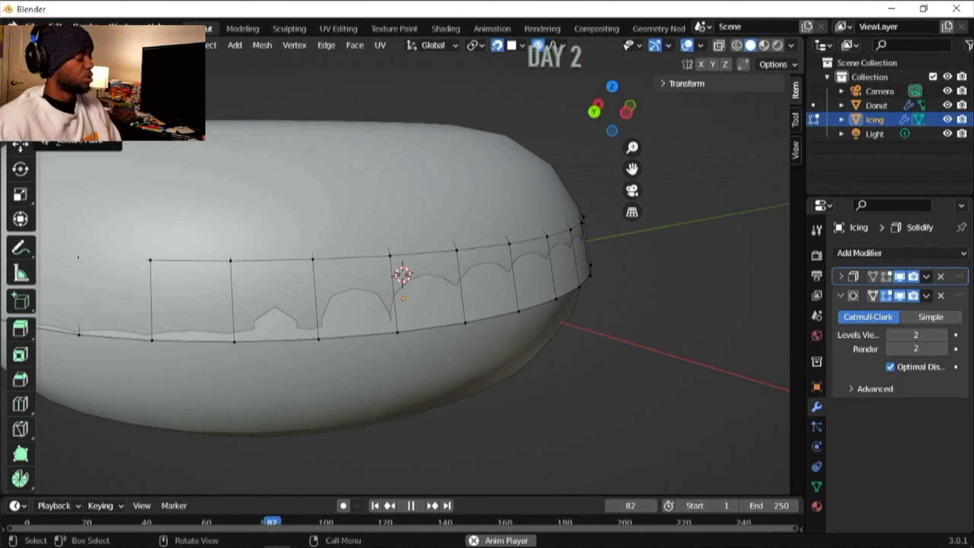
- Switch to Object Mode and try moving the Icing freely relative to the Donut
click(77, 64)
key(g)
click(245, 196)
scroll(364, 226, down, 2)
click(364, 225)
key(g)
click(281, 223)
scroll(246, 200, down, 3)
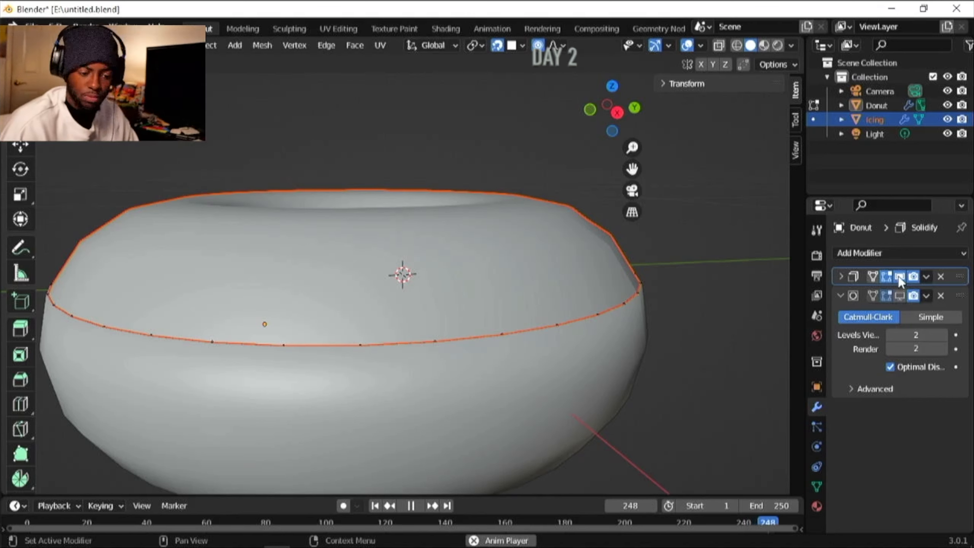
- Turn on the viewport display of the Donut's Solidify modifier and switch to Object Mode
click(841, 295)
click(886, 277)
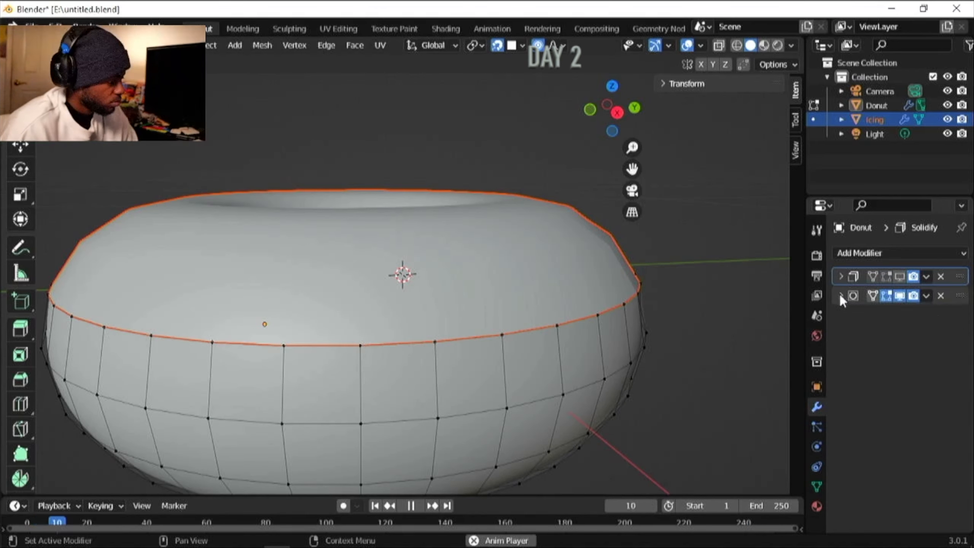
click(841, 295)
click(900, 277)
click(76, 70)
click(500, 387)
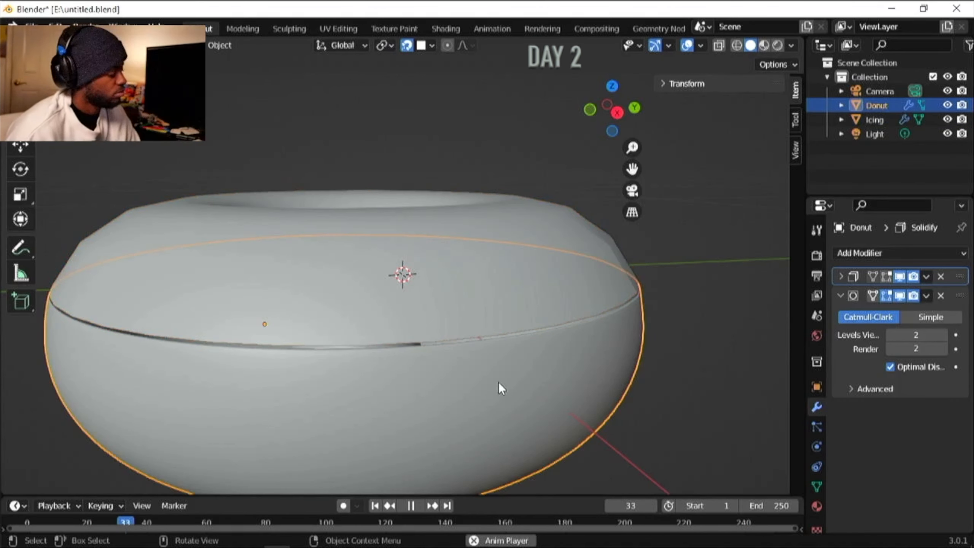
- Remove the Solidify modifier from the Donut and select the Icing
click(537, 295)
double_click(876, 106)
click(917, 335)
click(943, 275)
click(942, 275)
click(876, 120)
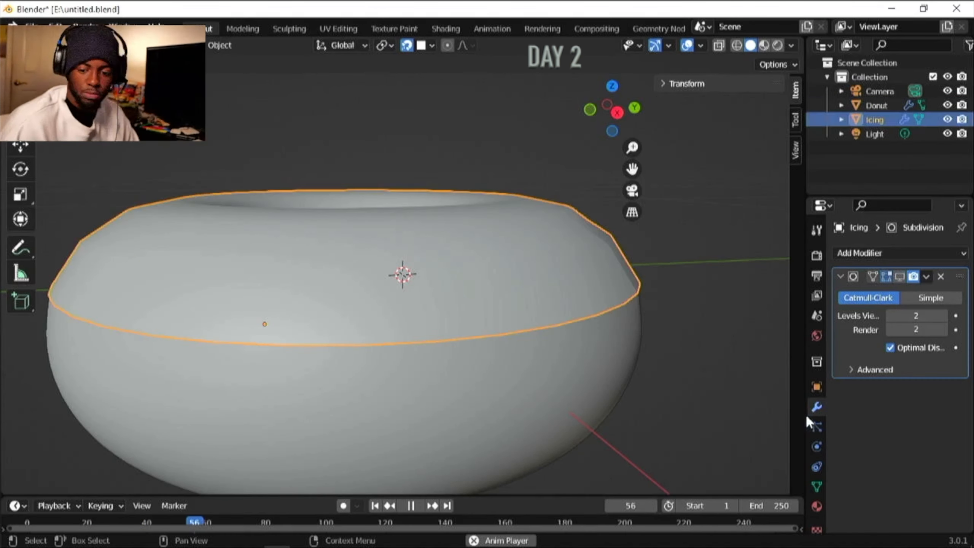
- Add a Solidify modifier to the Icing with a thickness of 0.0015 m and an offset of 0.015
click(879, 253)
click(683, 496)
text(0.0015)
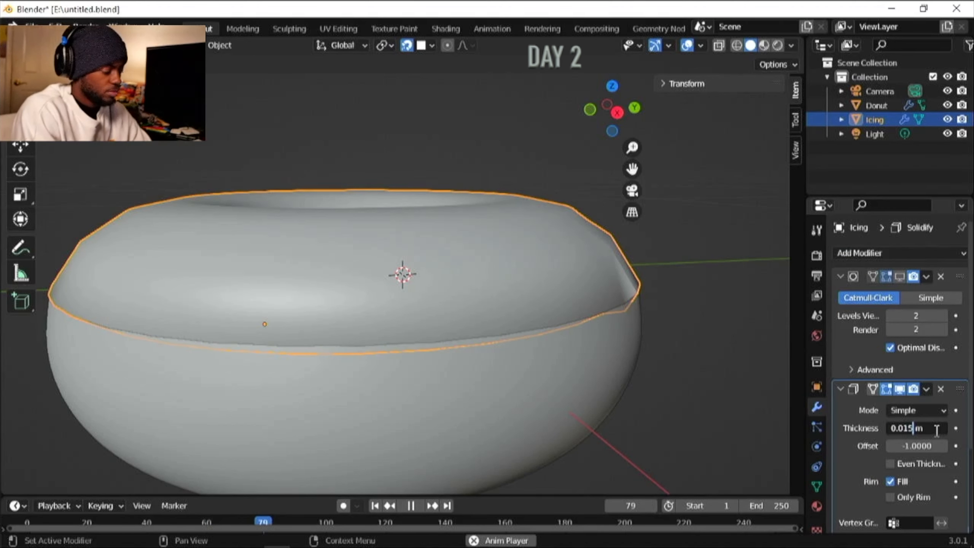
key(Return)
click(919, 446)
text(0.0012)
key(BackSpace)
key(BackSpace)
key(BackSpace)
text(15)
key(Return)
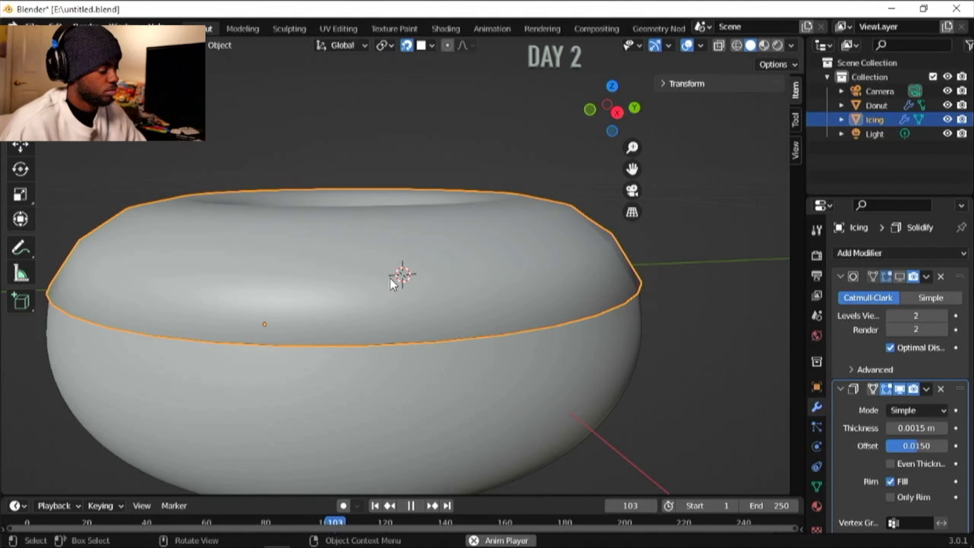
- Reorder the Icing's modifiers so Subdivision comes after Solidify, and enter Edit Mode
click(840, 389)
click(967, 378)
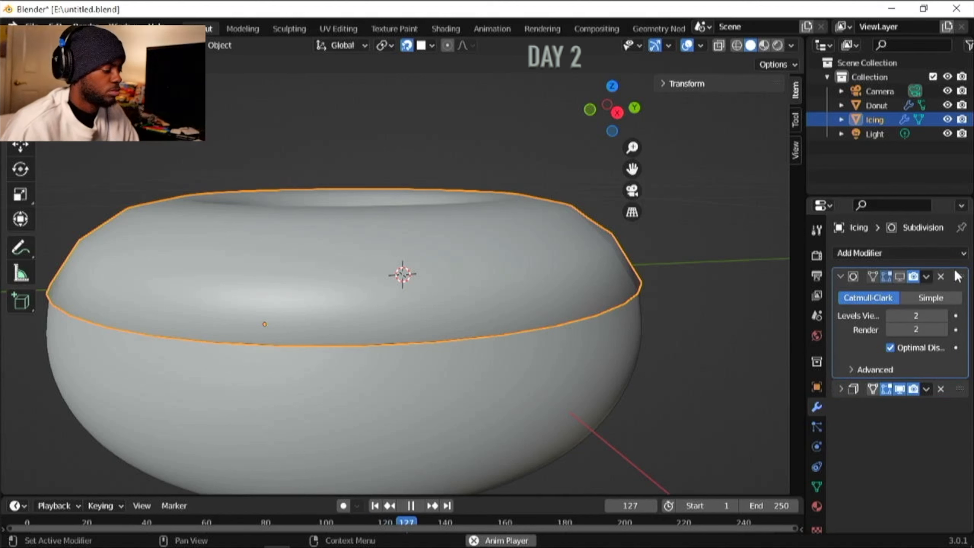
drag(958, 277, 925, 451)
key(Tab)
click(840, 296)
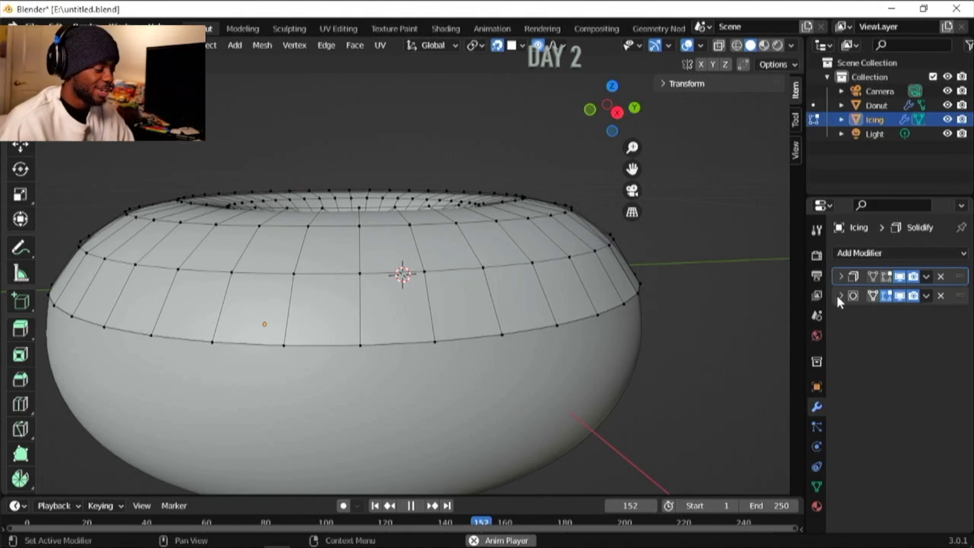
click(840, 295)
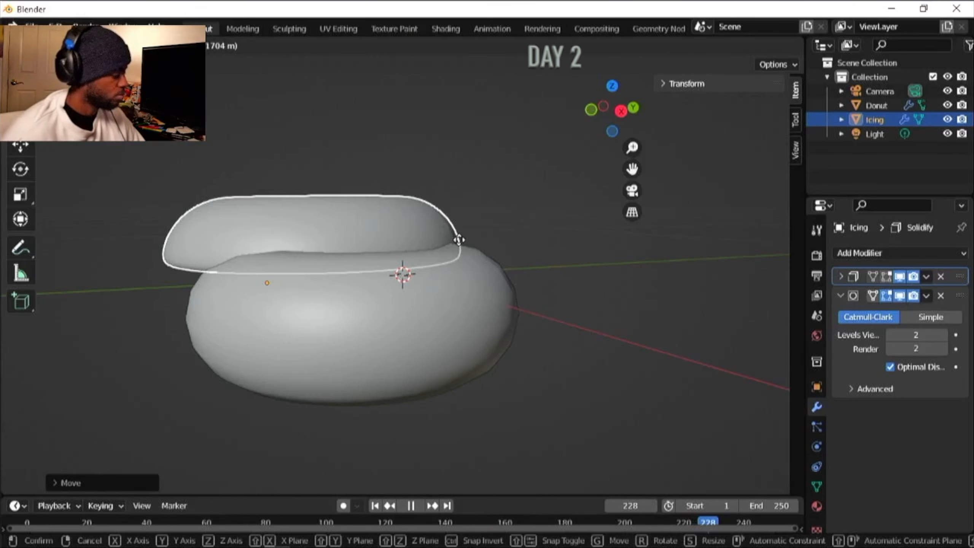
- Toggle snapping and move the Icing off to one side of the Donut in Object Mode
key(shift+Tab)
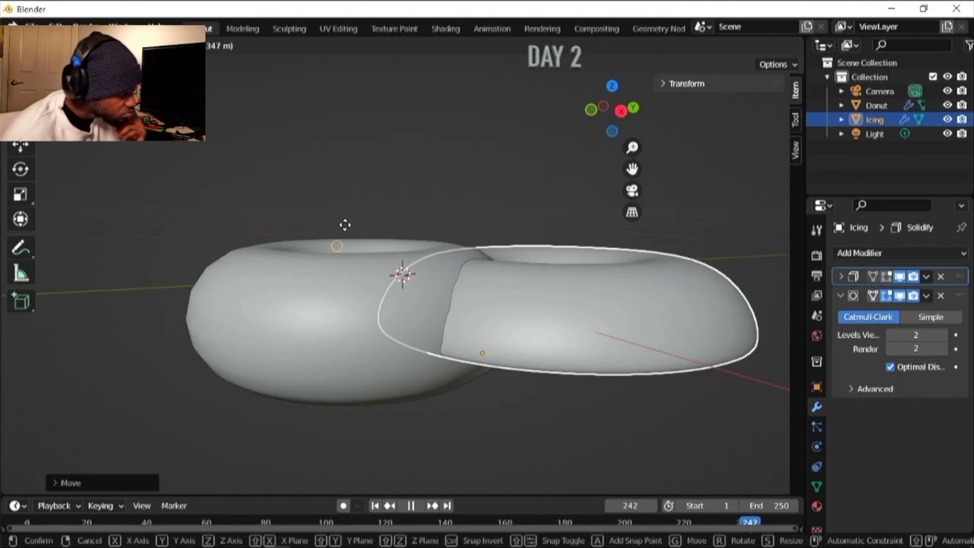
click(332, 239)
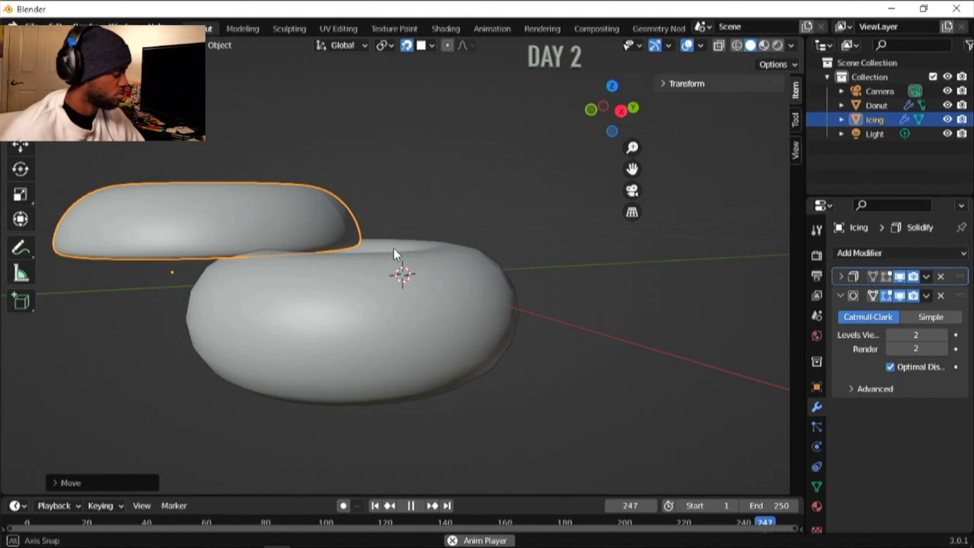
middle_drag(394, 250, 281, 253)
key(g)
click(174, 213)
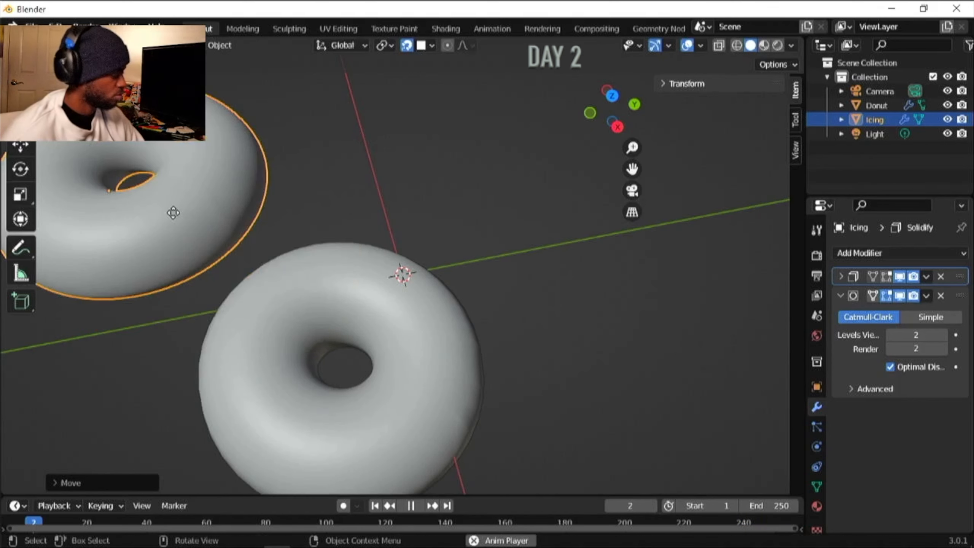
- Move the Icing back over the Donut while viewing both from above
key(g)
click(347, 379)
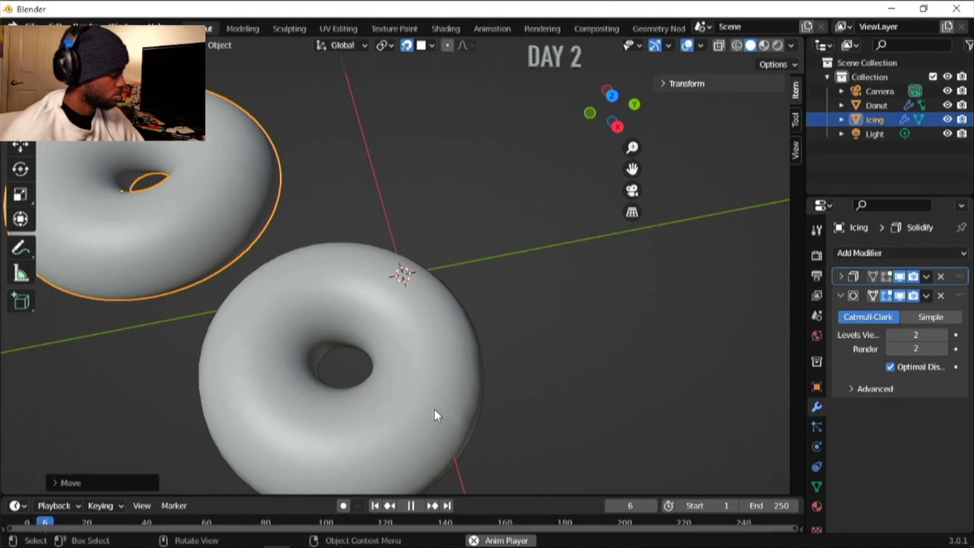
scroll(434, 410, down, 2)
key(g)
click(383, 352)
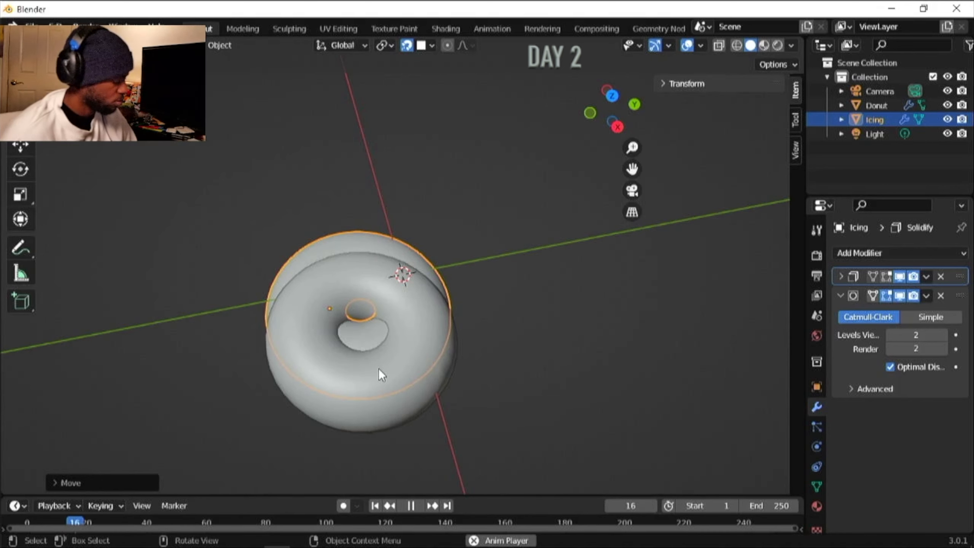